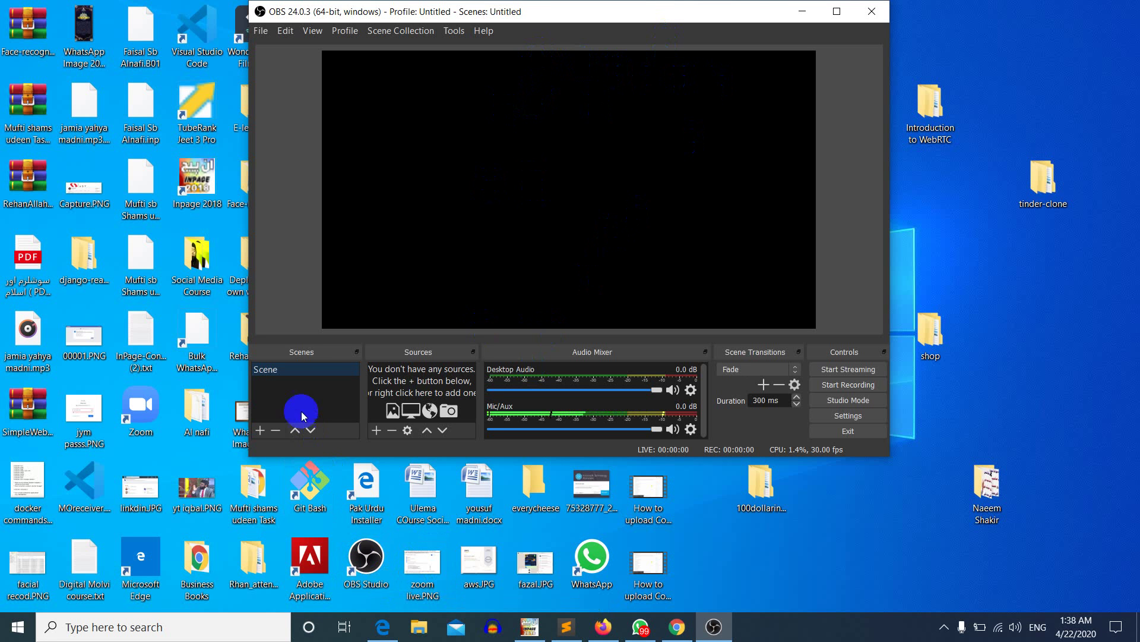
Add a second scene named Scene 2 and switch between the two scenes, leaving Scene 2 selected
right_click(275, 379)
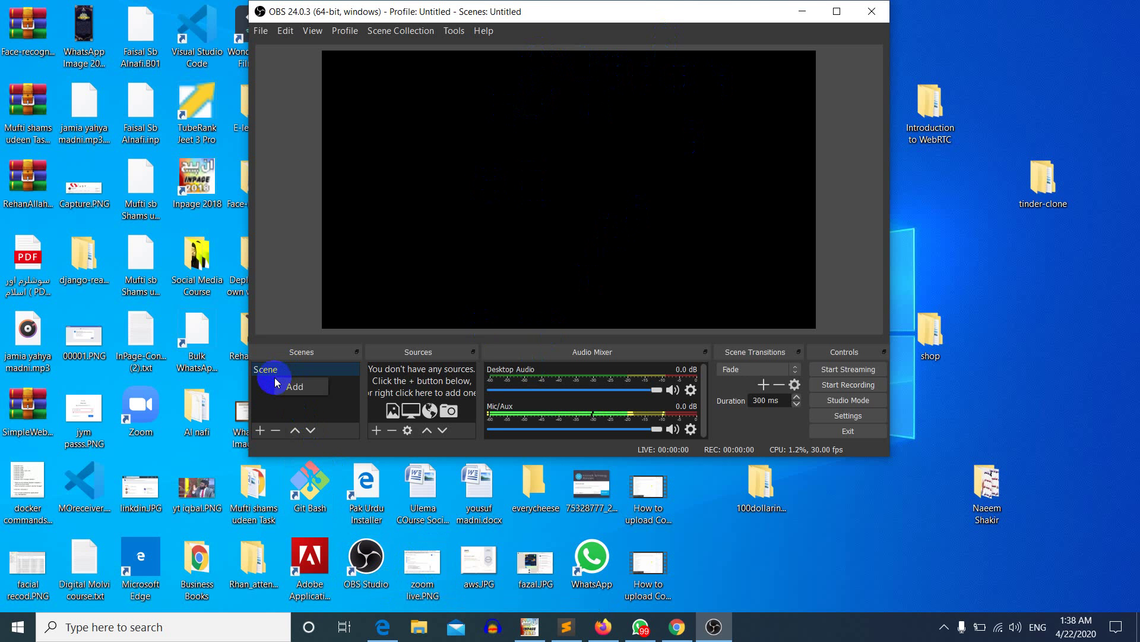
left_click(294, 387)
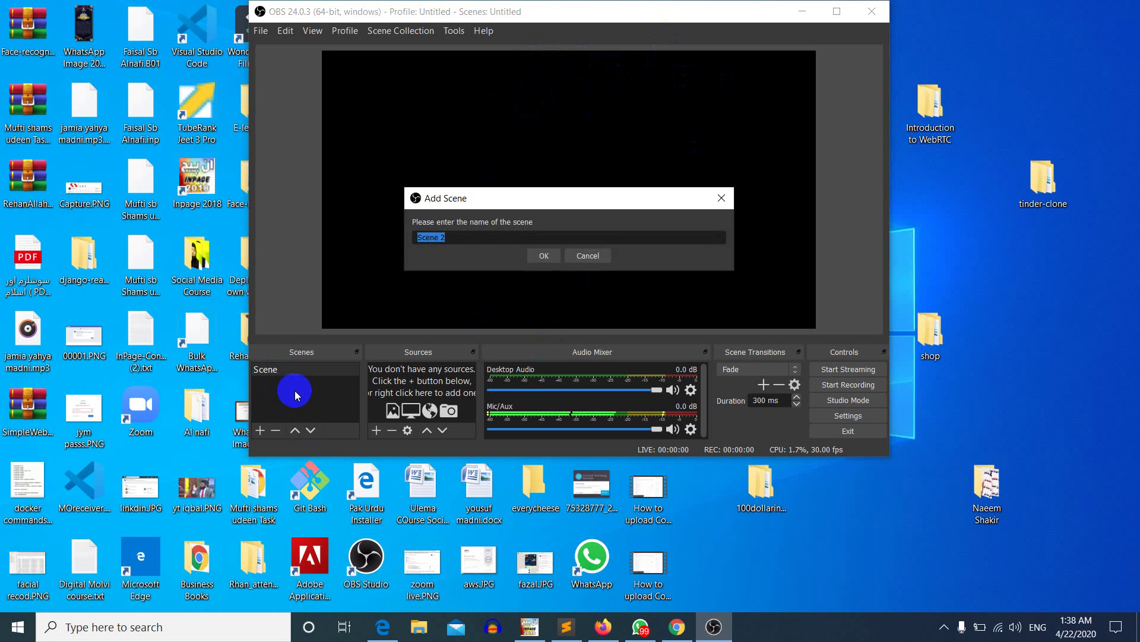
left_click(543, 256)
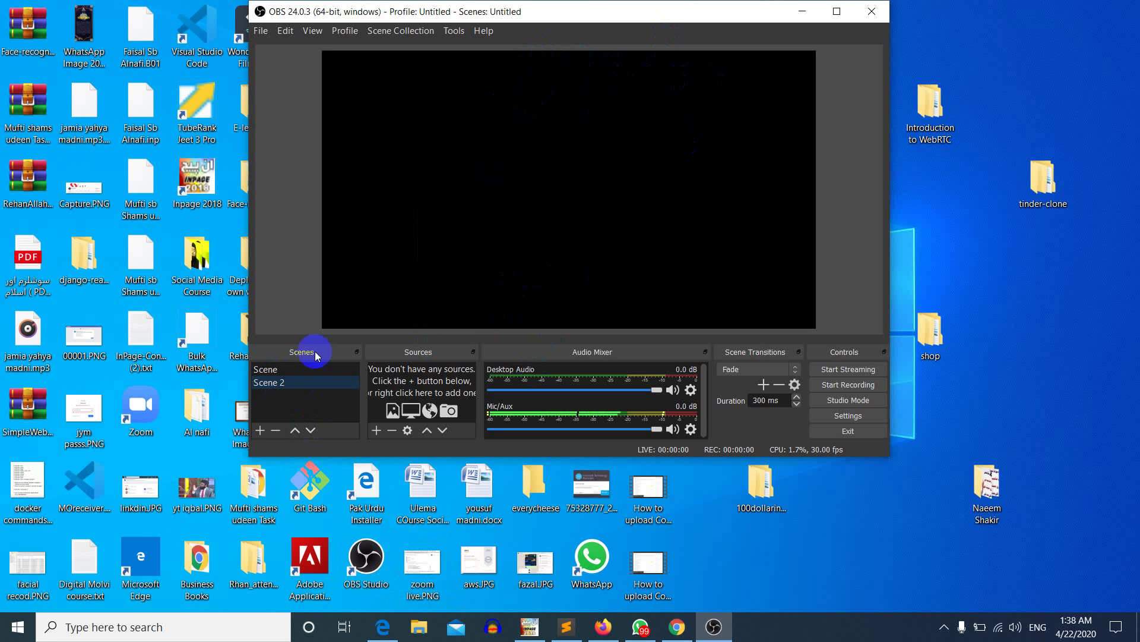
left_click(286, 370)
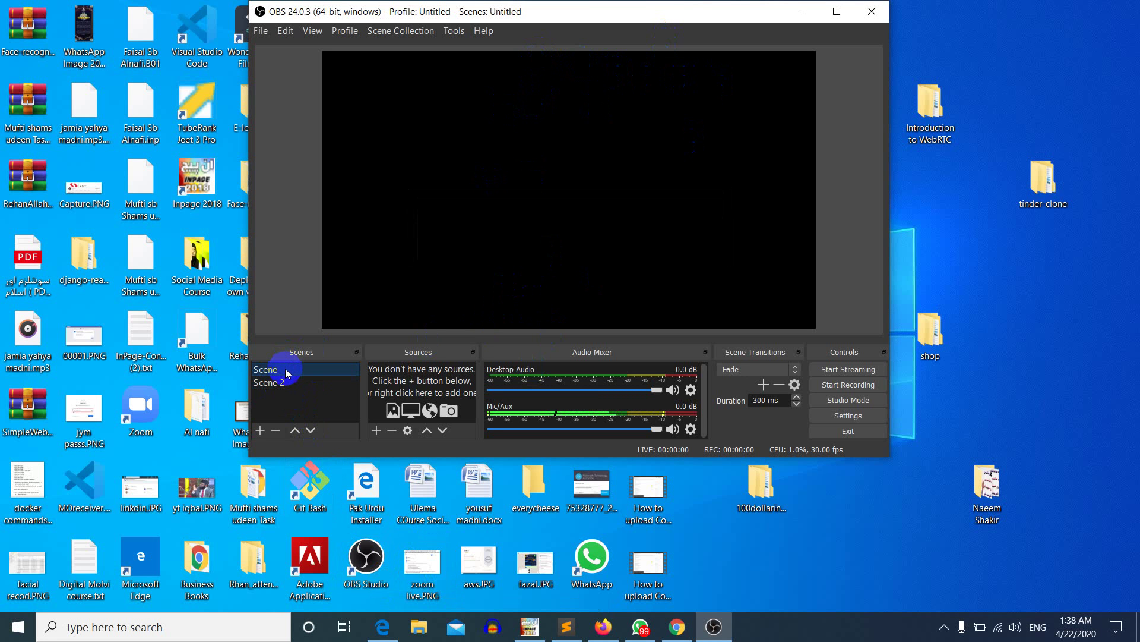
left_click(276, 384)
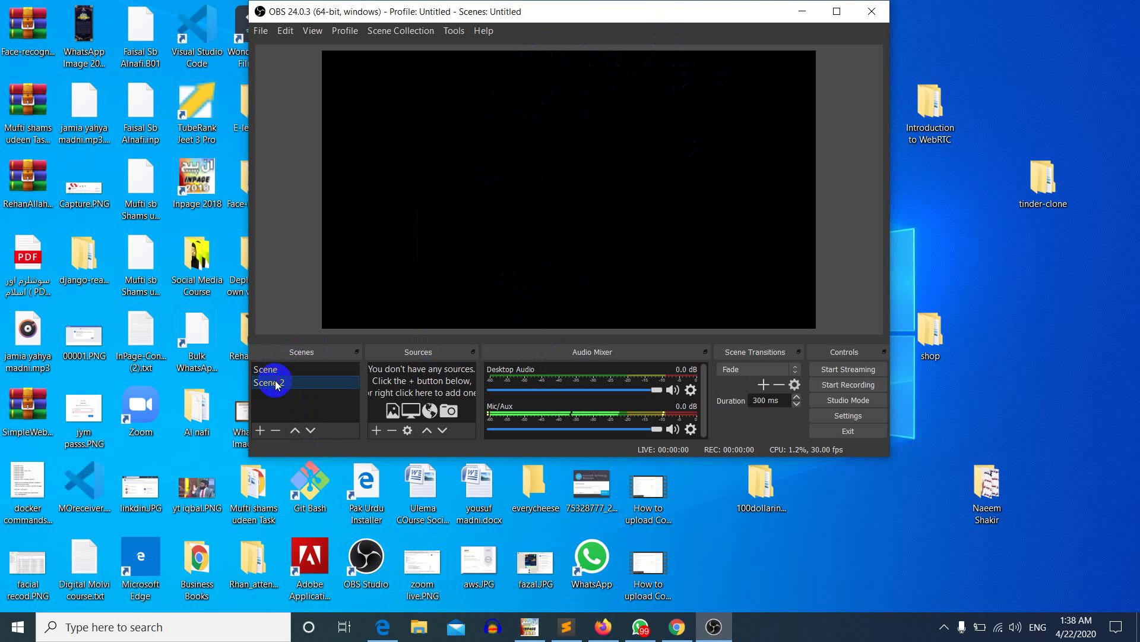
right_click(277, 384)
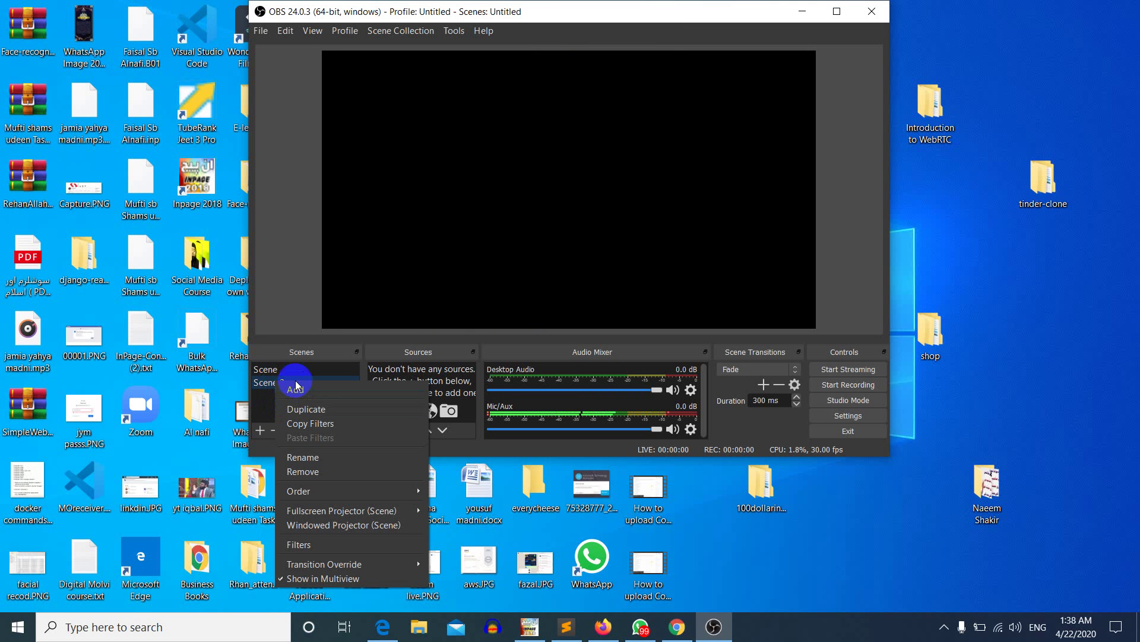
left_click(293, 391)
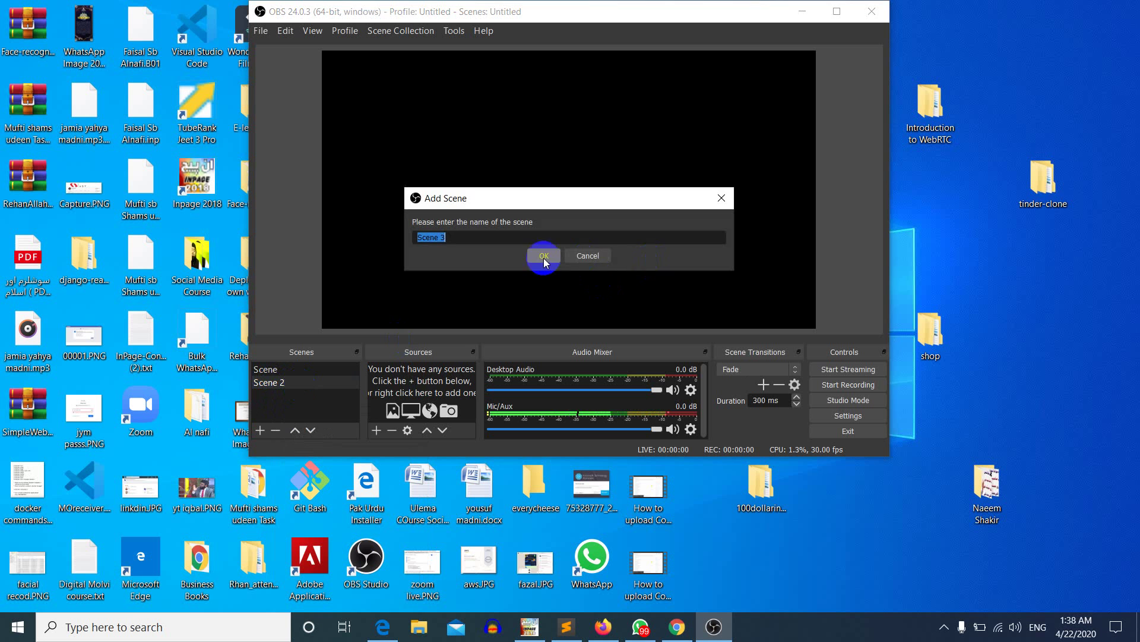
left_click(591, 255)
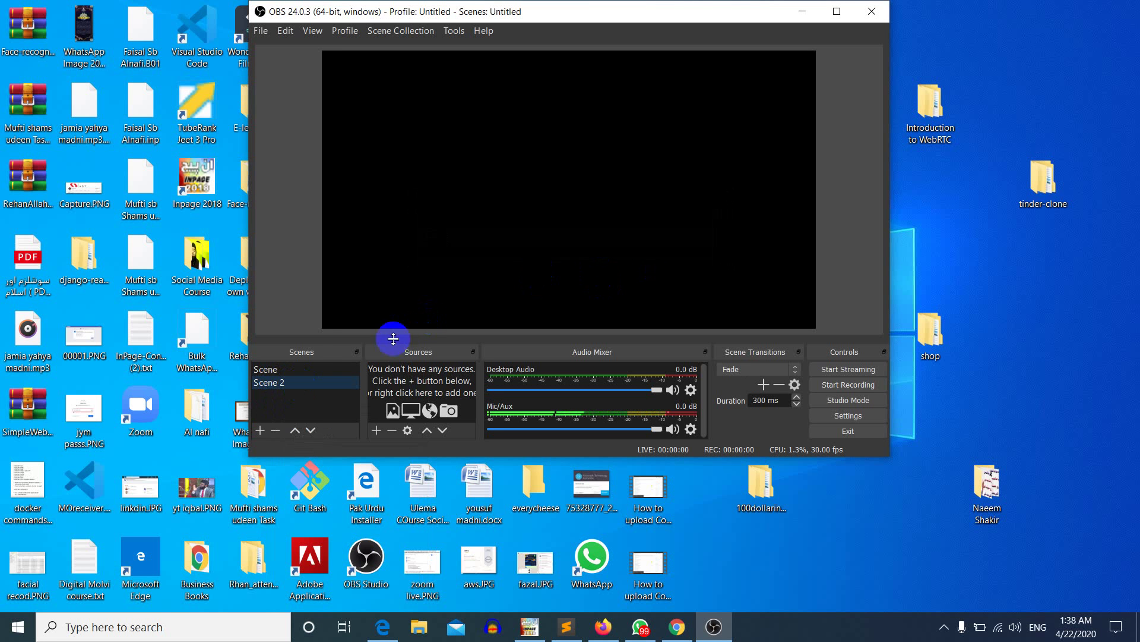
Create a new visible Image source in the first scene, keeping the default source name
left_click(295, 370)
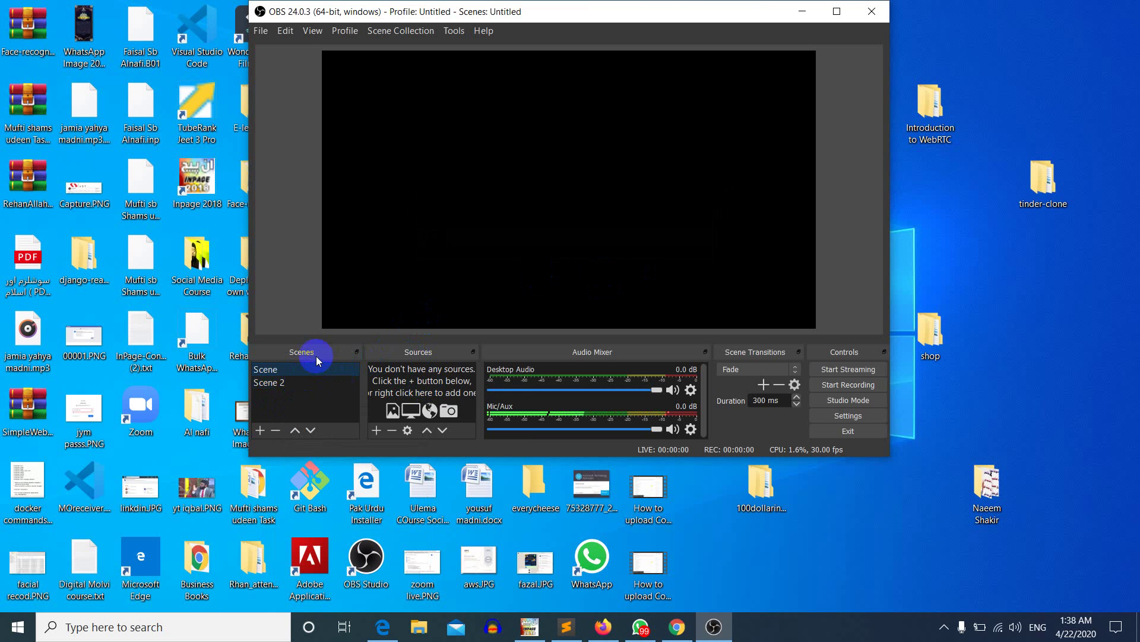
right_click(428, 391)
mouse_move(453, 398)
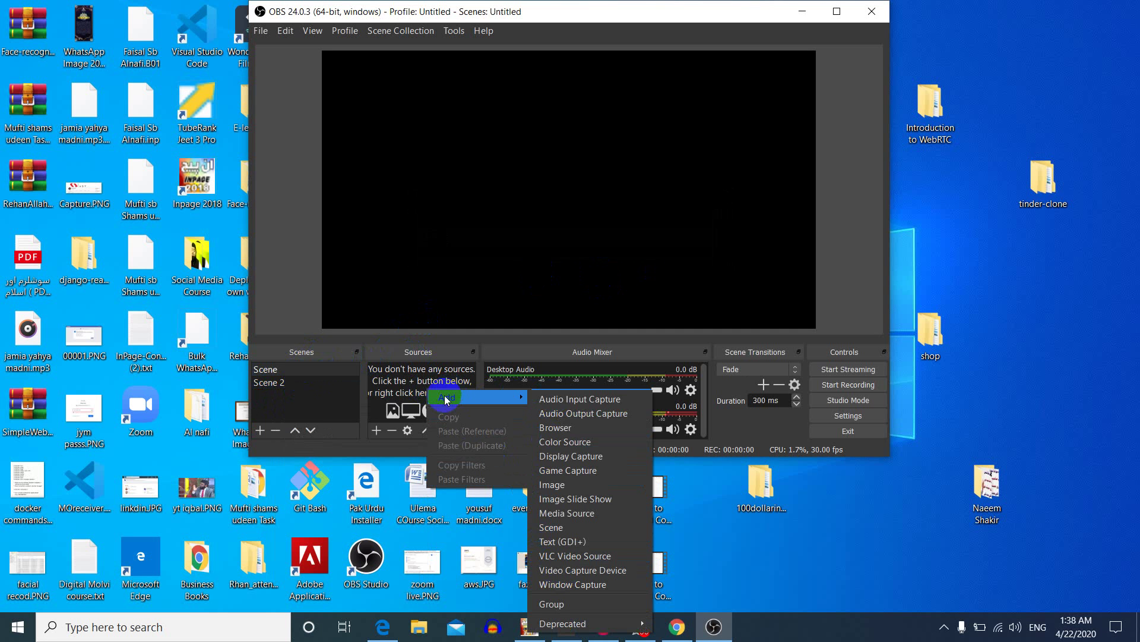
right_click(391, 405)
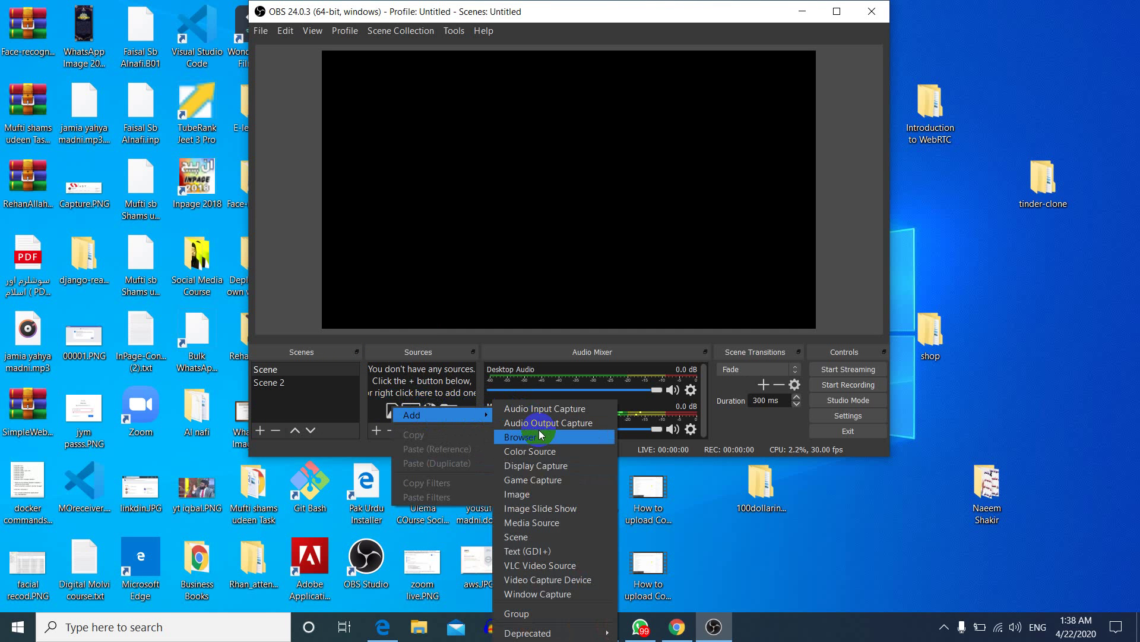
left_click(537, 493)
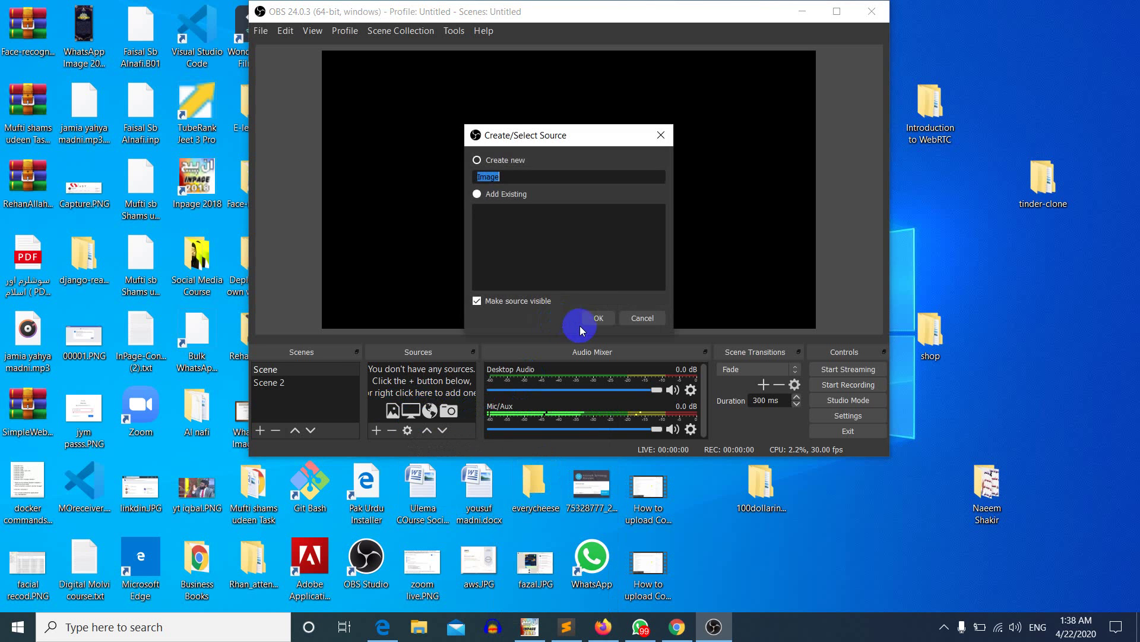
left_click(597, 317)
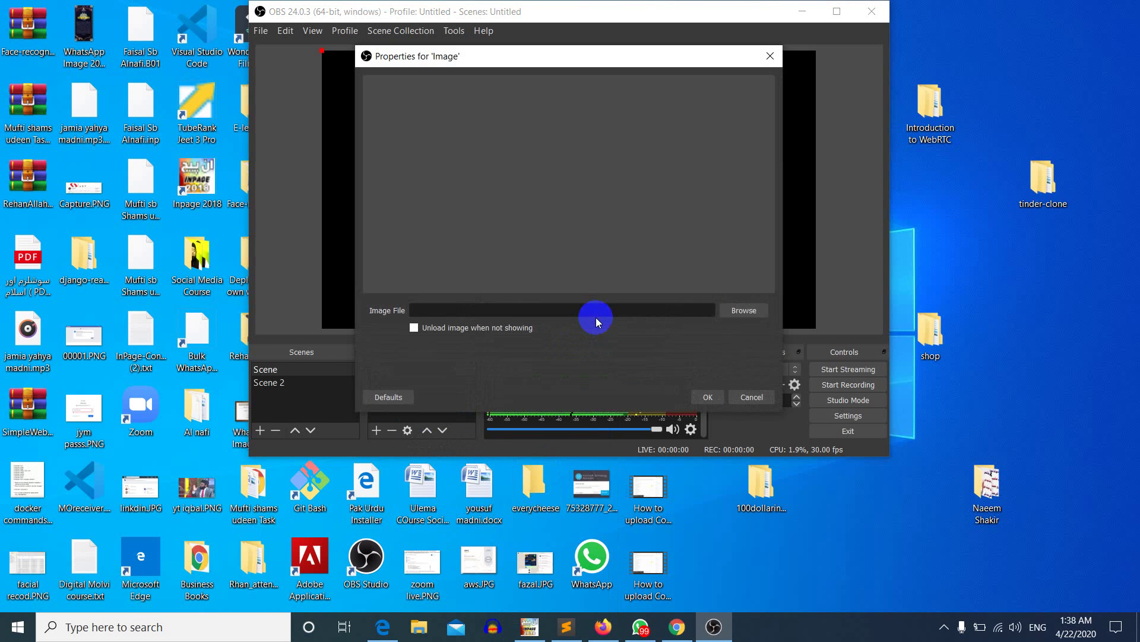
Load the "Donate and Share" poster JPG from the Documents folder as the source's image
left_click(741, 310)
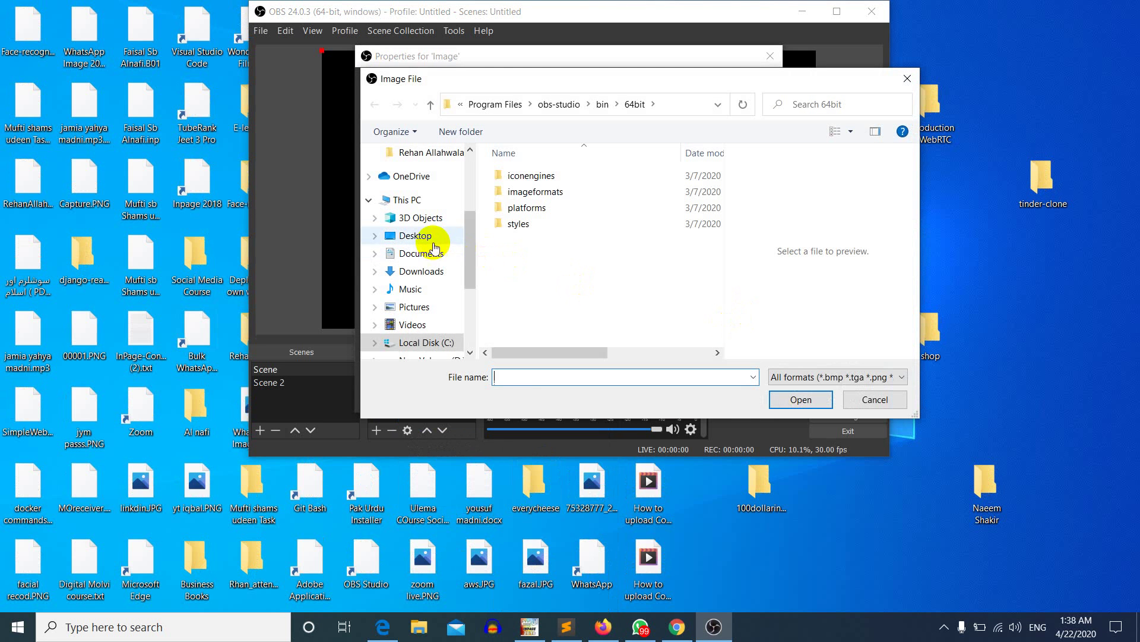
left_click(433, 252)
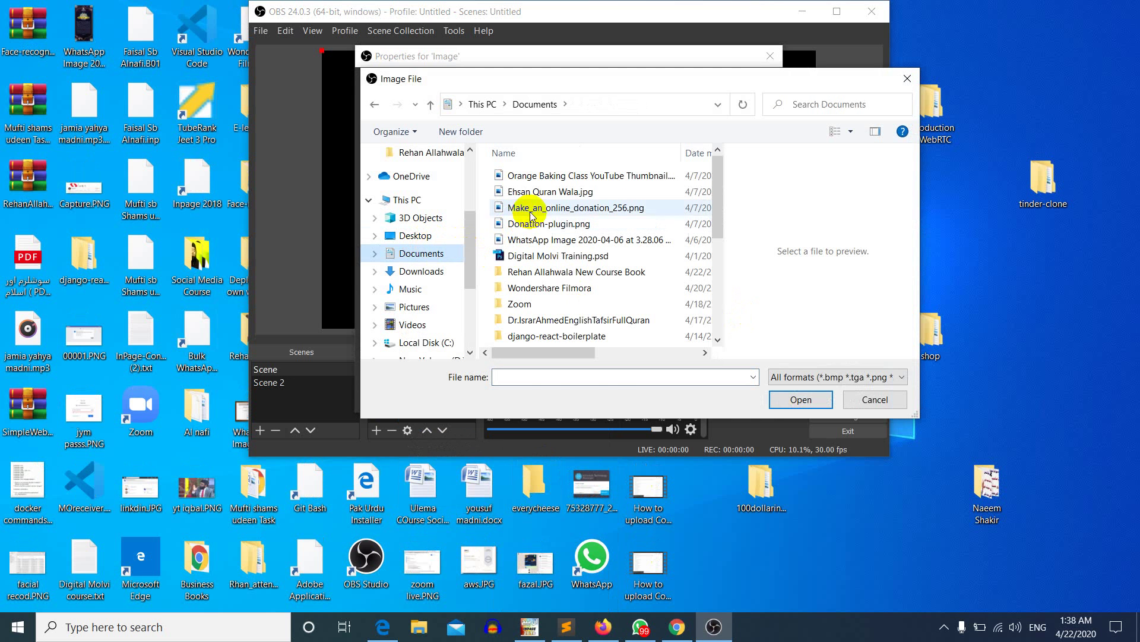
left_click(530, 213)
left_click(588, 190)
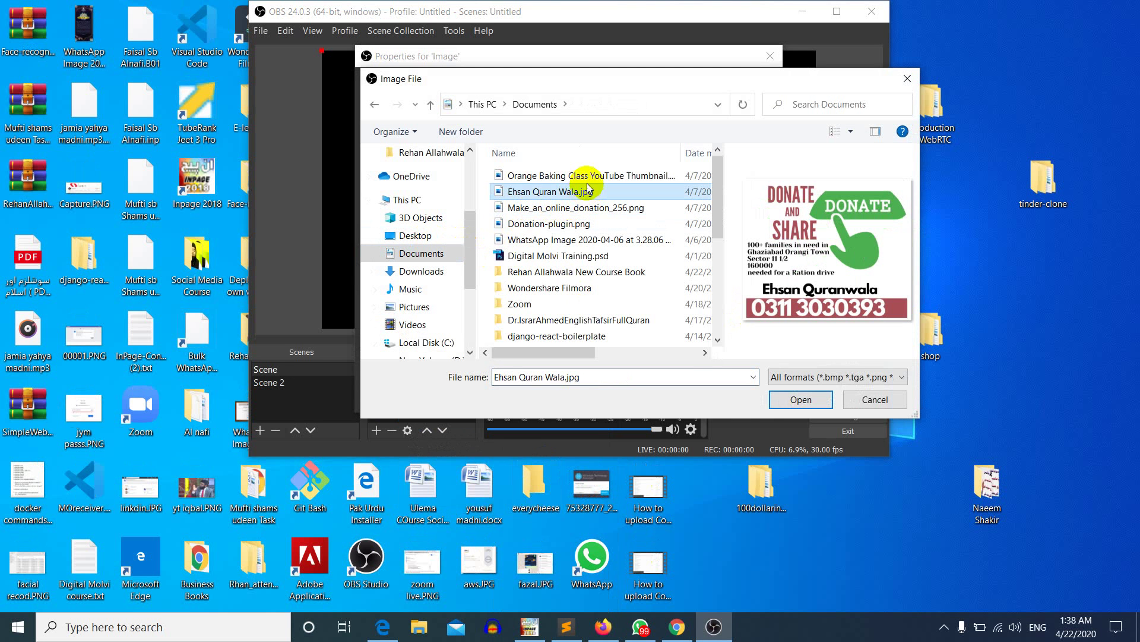
left_click(800, 399)
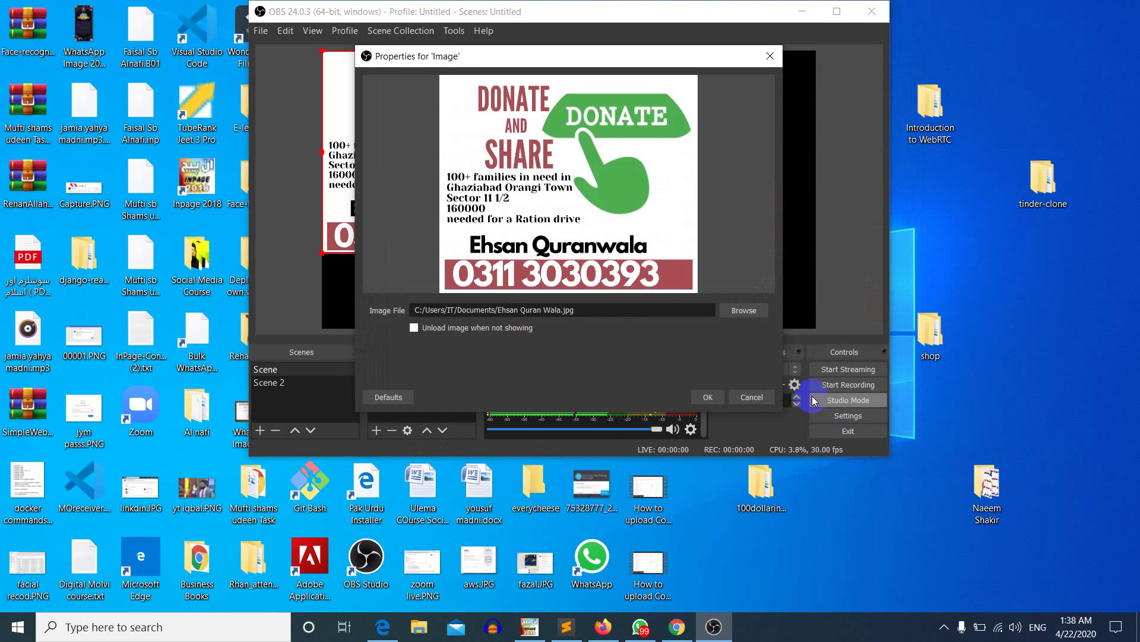
left_click(718, 400)
Move the poster into the canvas's upper-right corner and enlarge it to fill slightly more than half the canvas width
left_click_drag(517, 202, 760, 208)
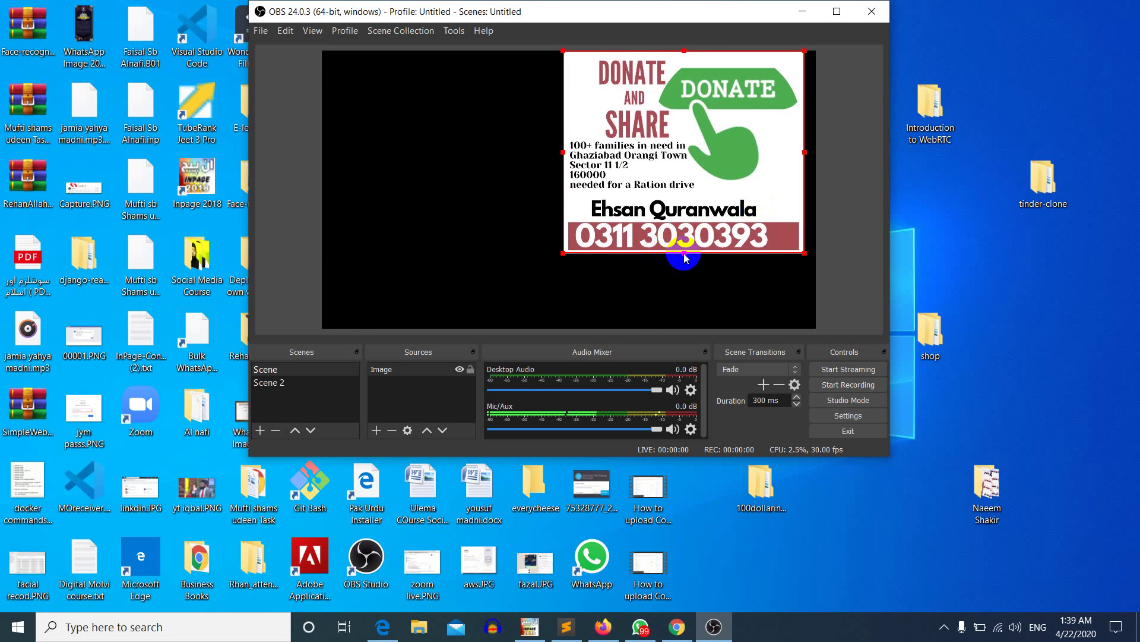
left_click_drag(684, 254, 684, 309)
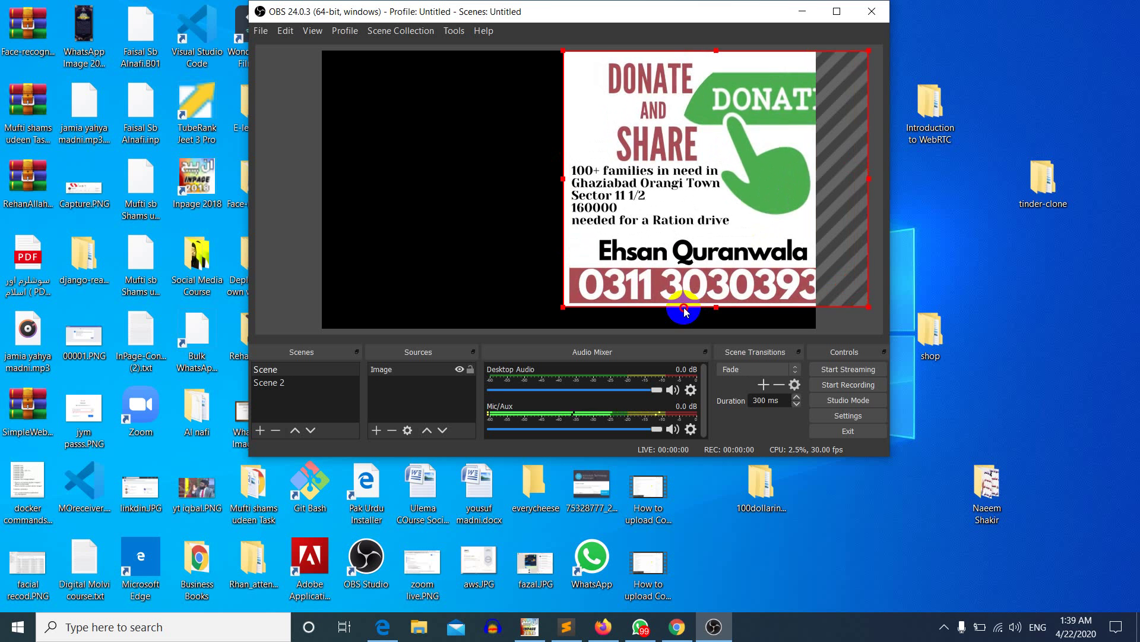
left_click_drag(694, 221, 645, 217)
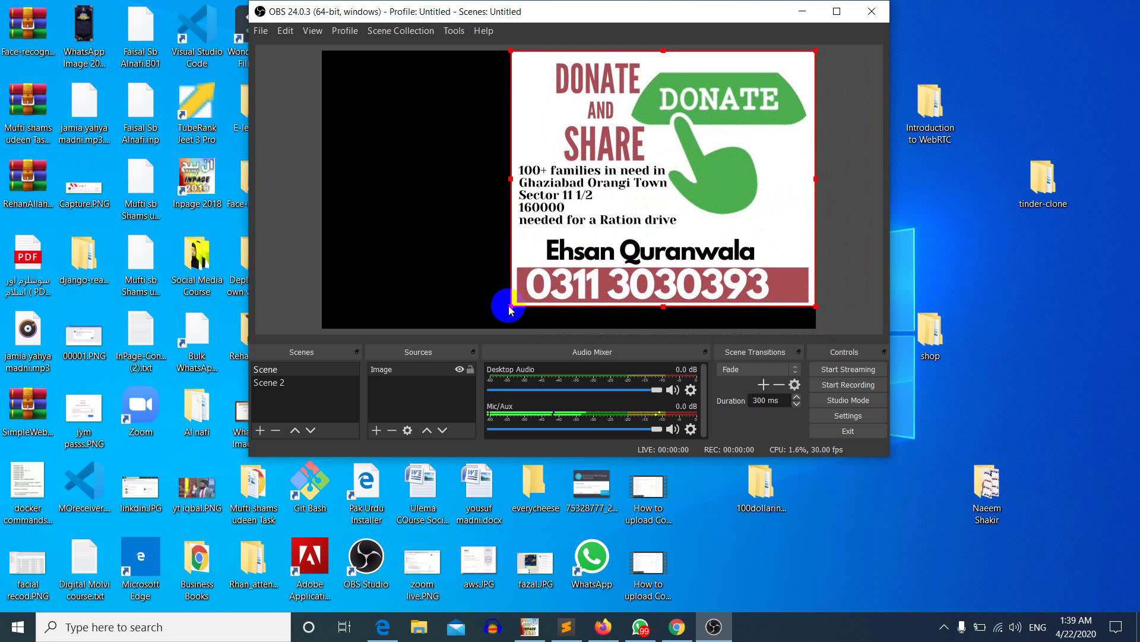
left_click_drag(509, 309, 578, 292)
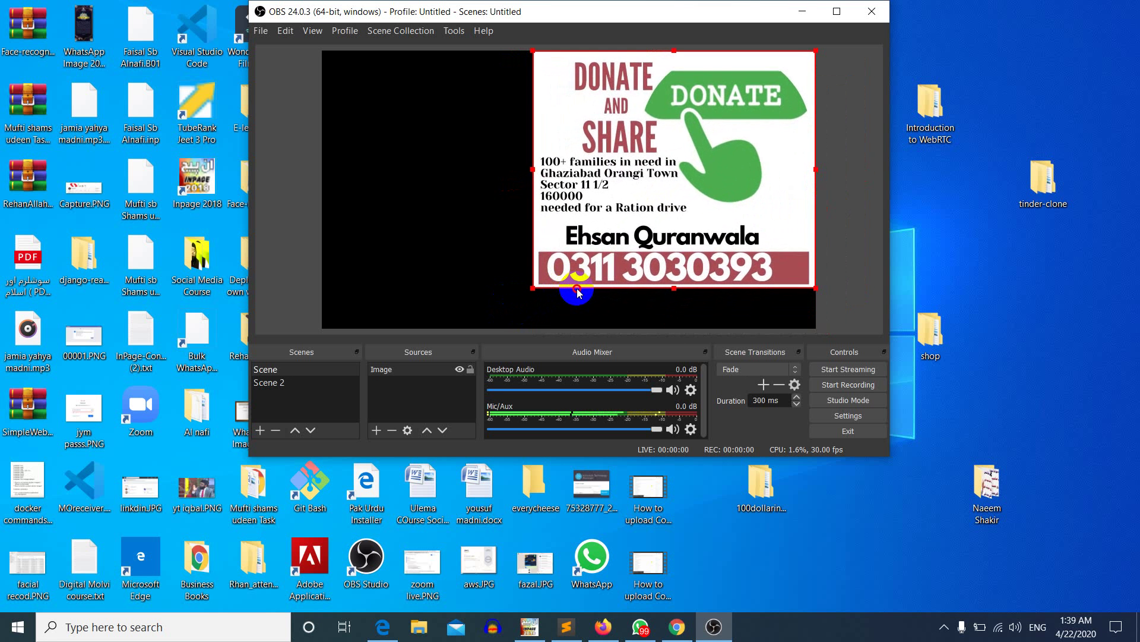
left_click(477, 259)
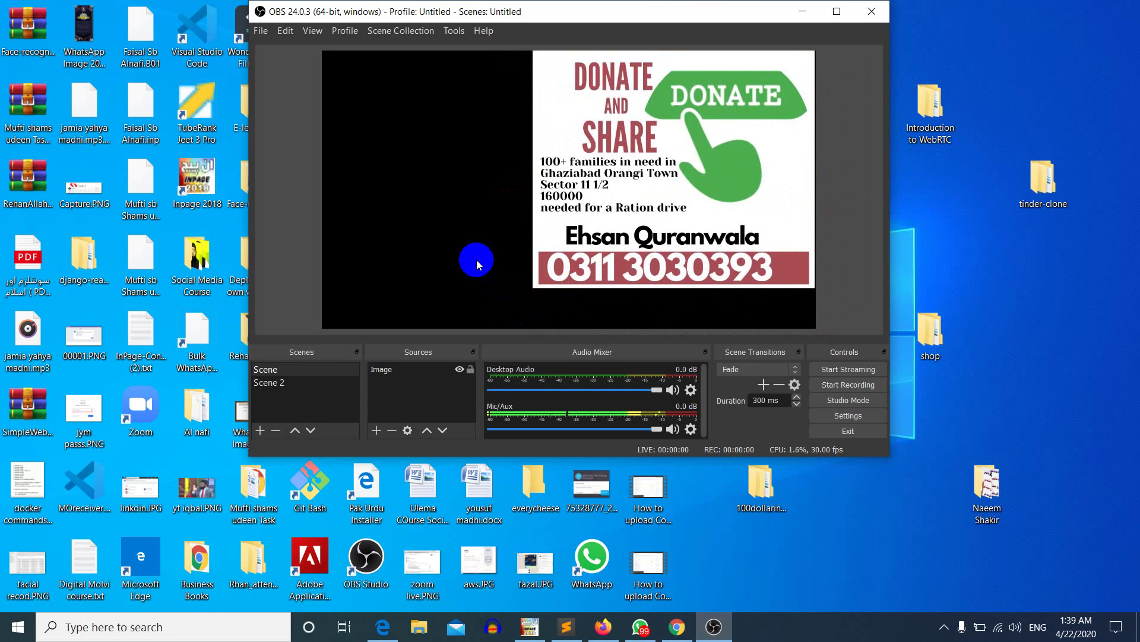
Add a Video Capture Device source to Scene 2 using the HP HD Webcam with default settings
left_click(300, 385)
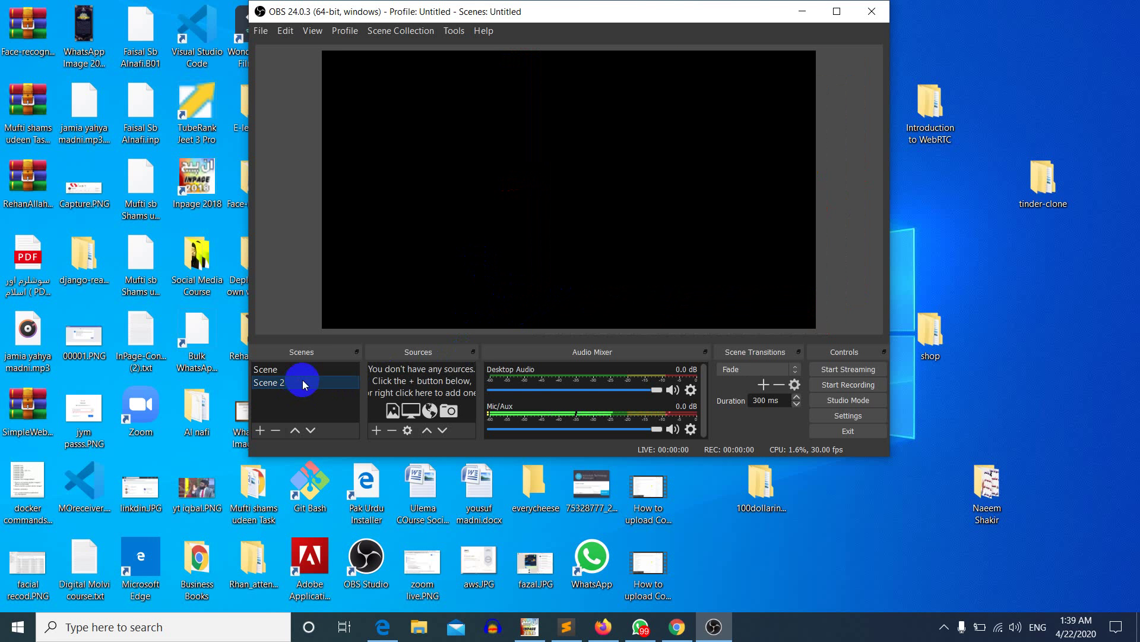
right_click(440, 377)
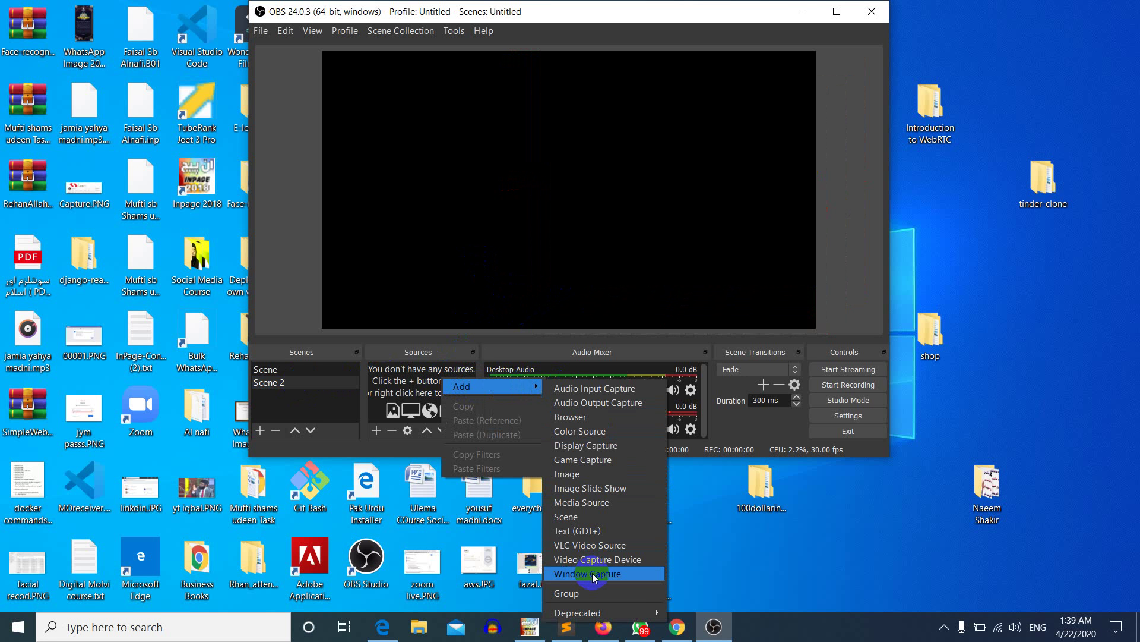
left_click(622, 560)
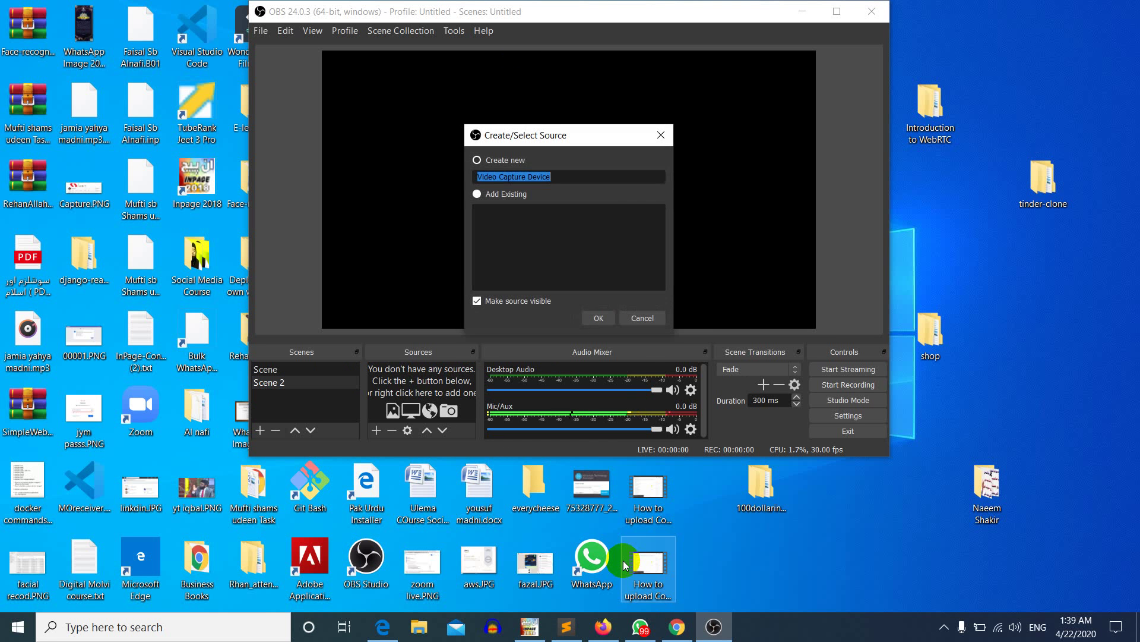
left_click(598, 320)
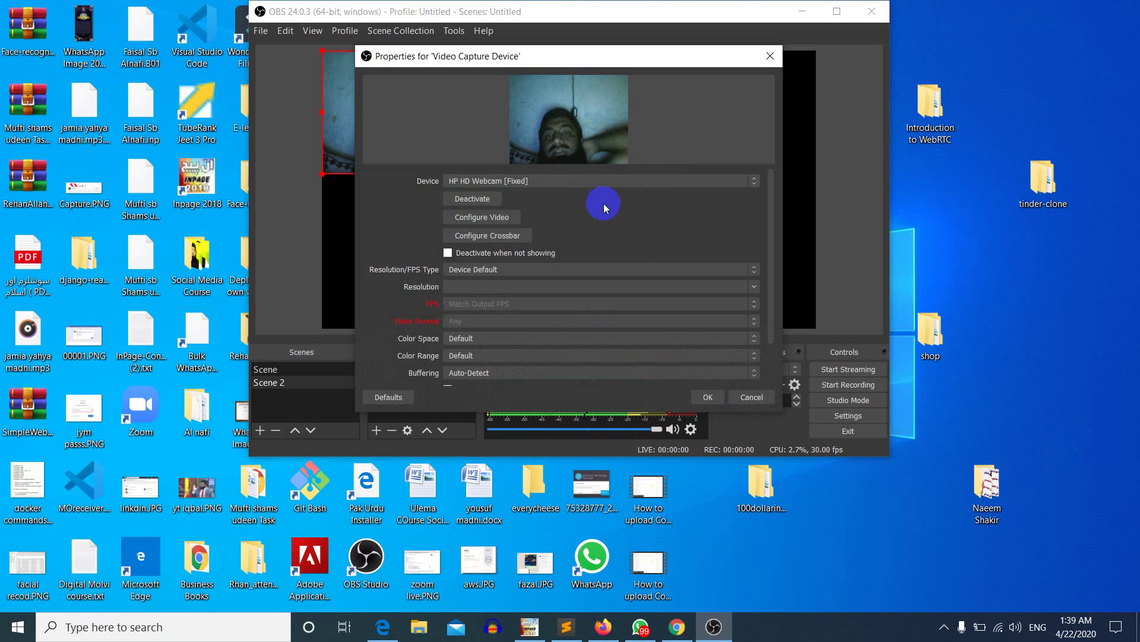
left_click(517, 181)
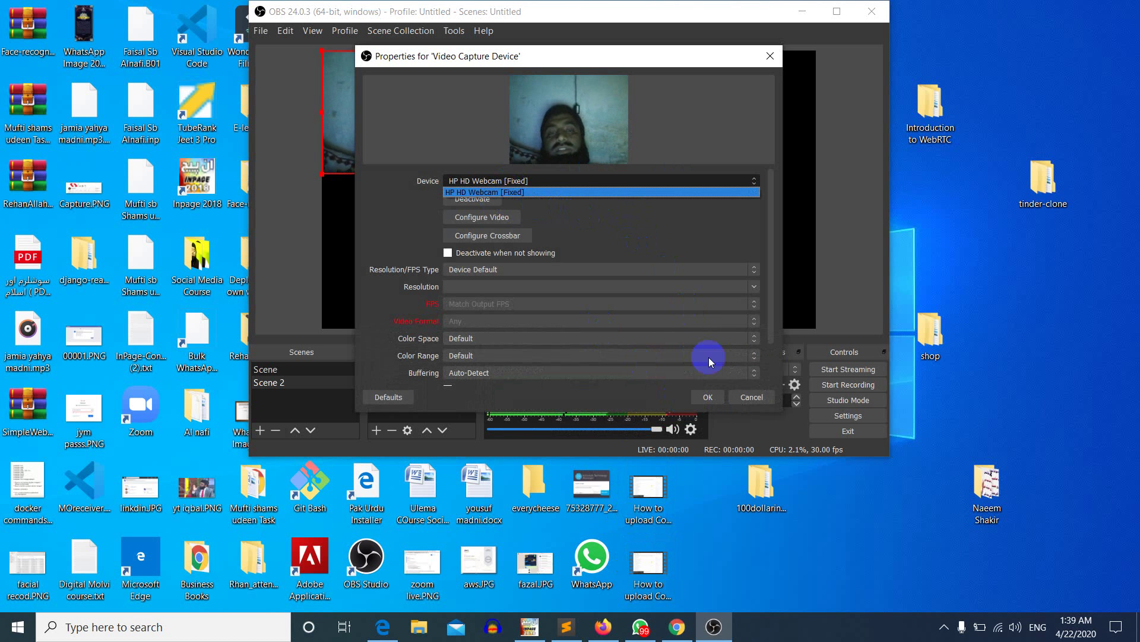
left_click(708, 397)
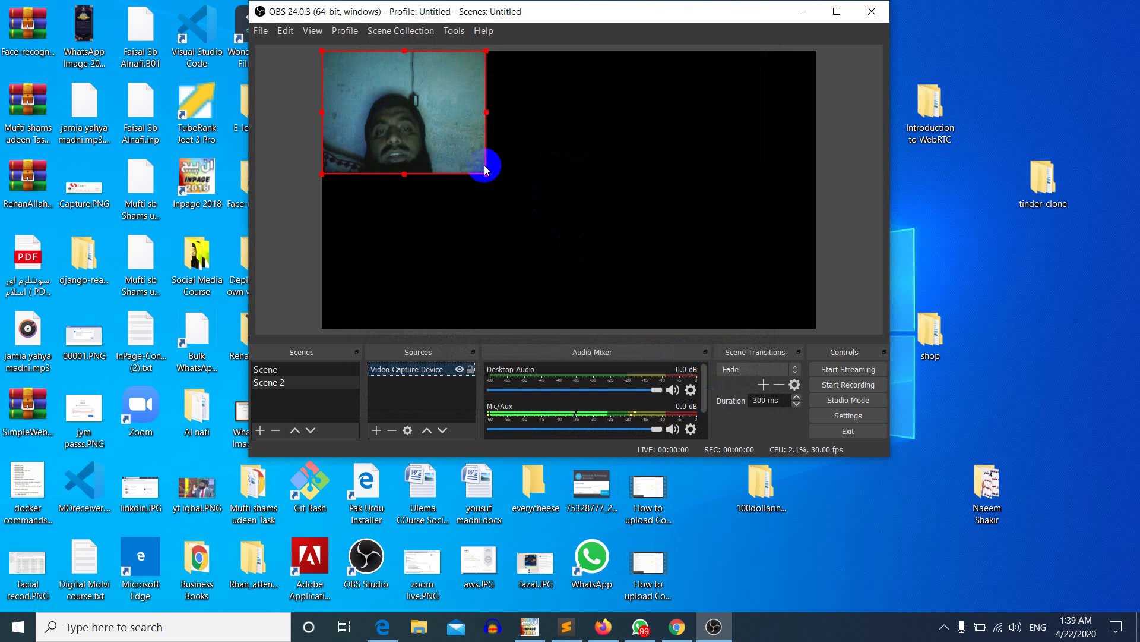
Enlarge the webcam picture to about half the canvas width, keeping it in the canvas's upper-left corner
left_click_drag(485, 171, 508, 239)
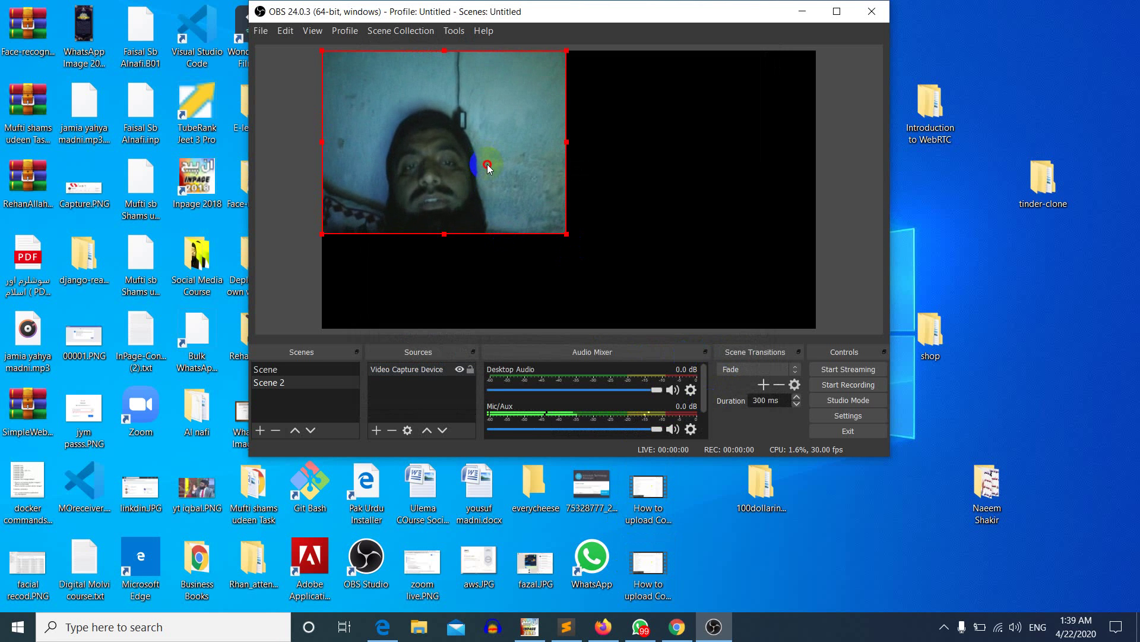
left_click_drag(488, 168, 488, 158)
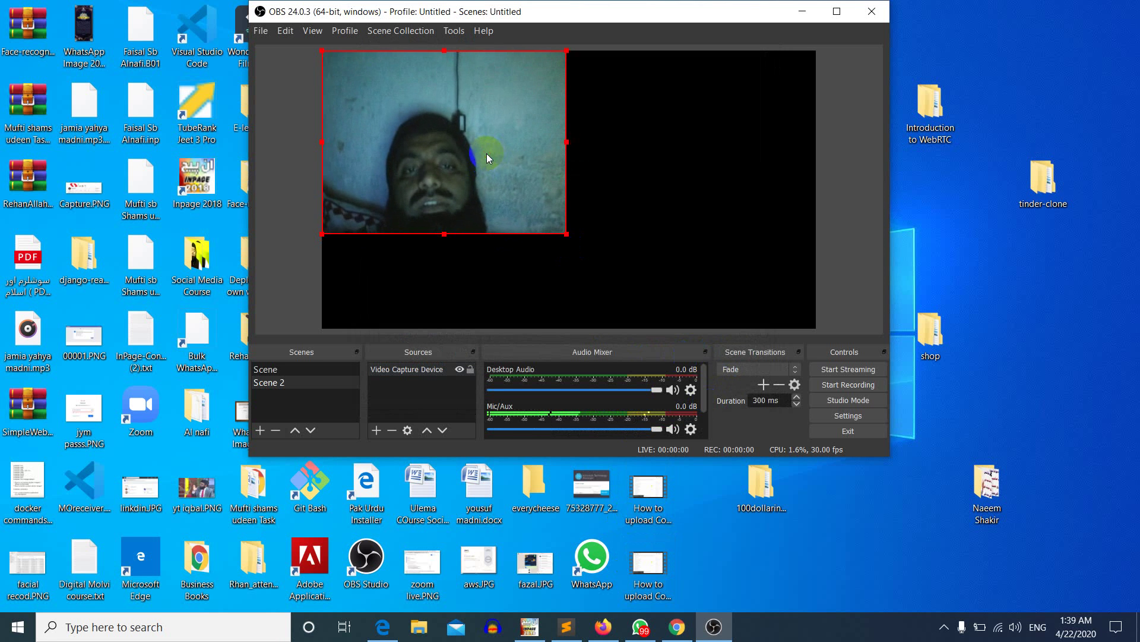
left_click(657, 176)
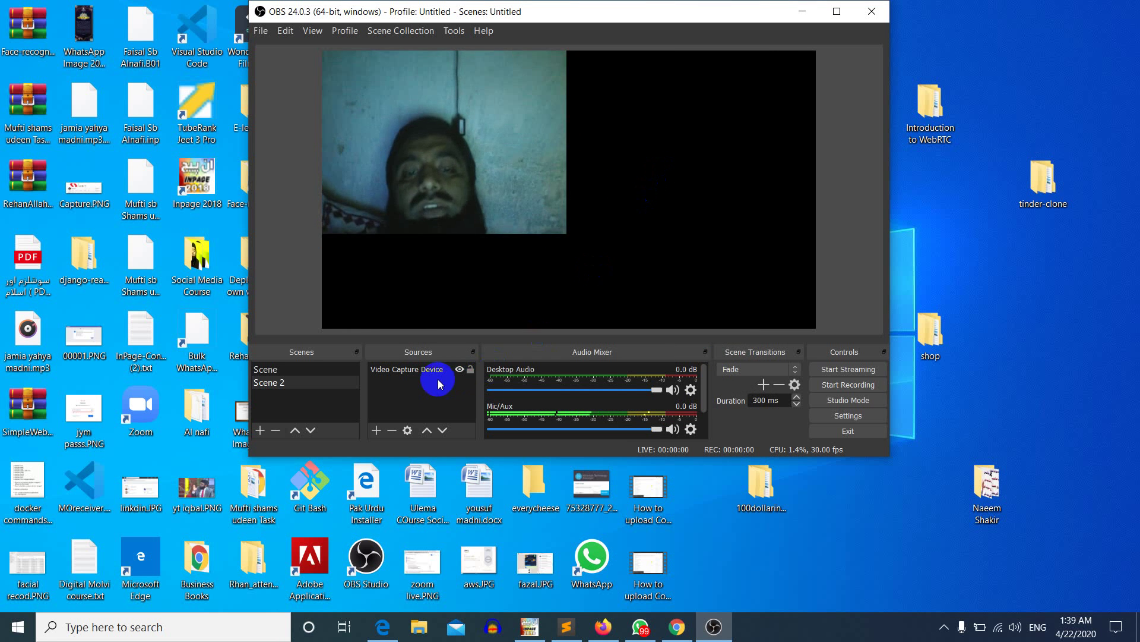
Add a new Image source with the default name to Scene 2, alongside the video capture device
right_click(408, 386)
mouse_move(444, 395)
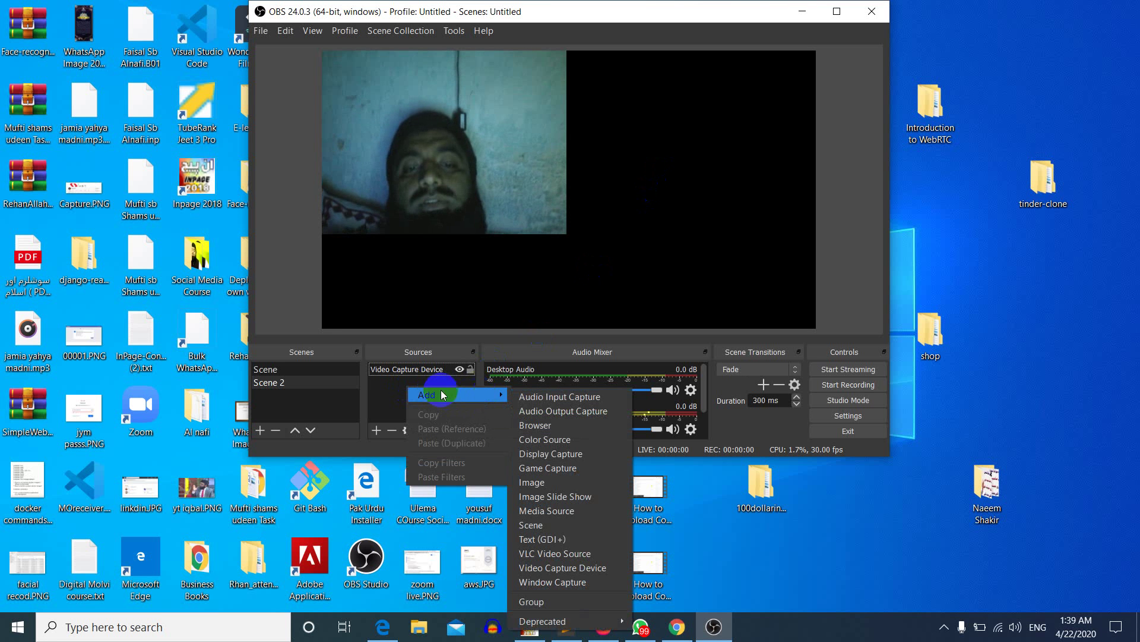
left_click(392, 393)
left_click(377, 430)
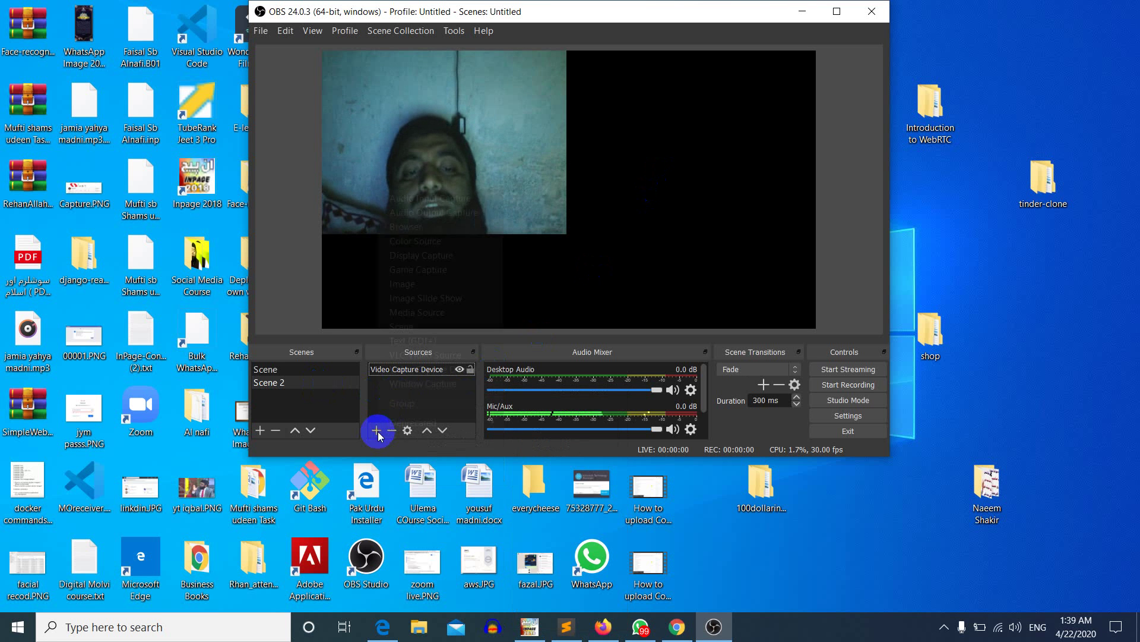
left_click(434, 284)
left_click(594, 319)
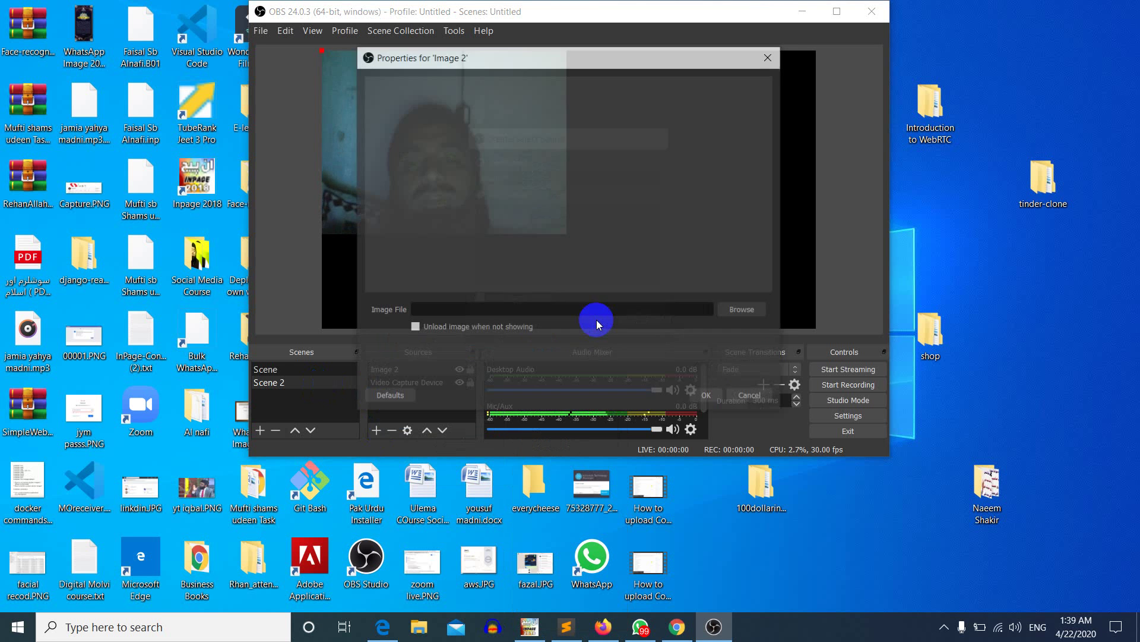
Load the "Donate and Share" poster JPG from the Documents folder as the new source's image
left_click(742, 309)
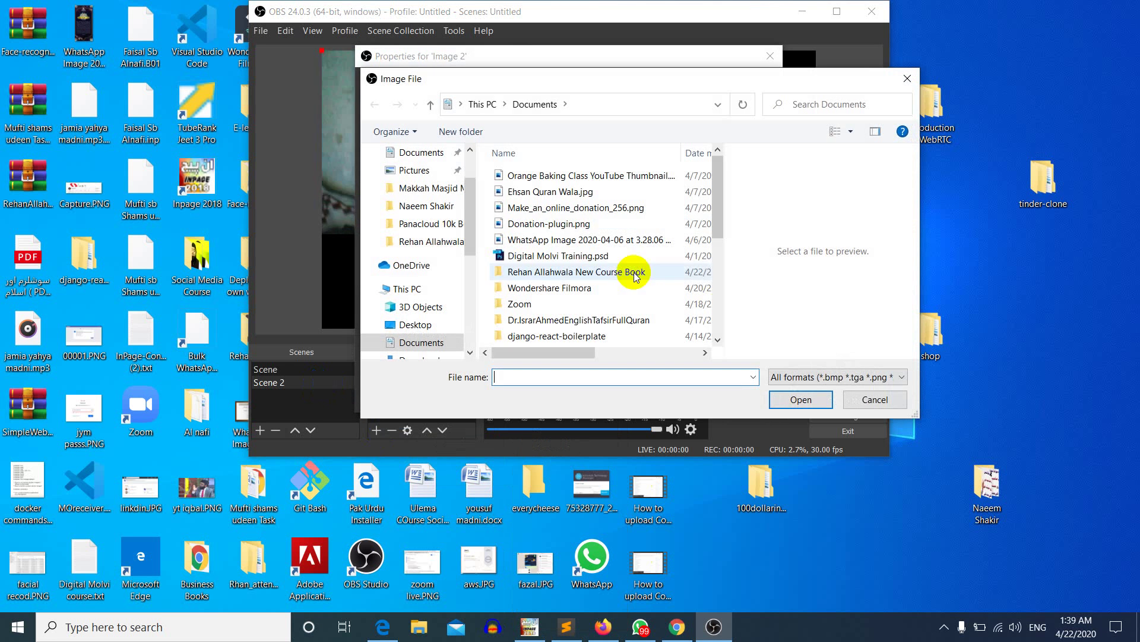
left_click(540, 208)
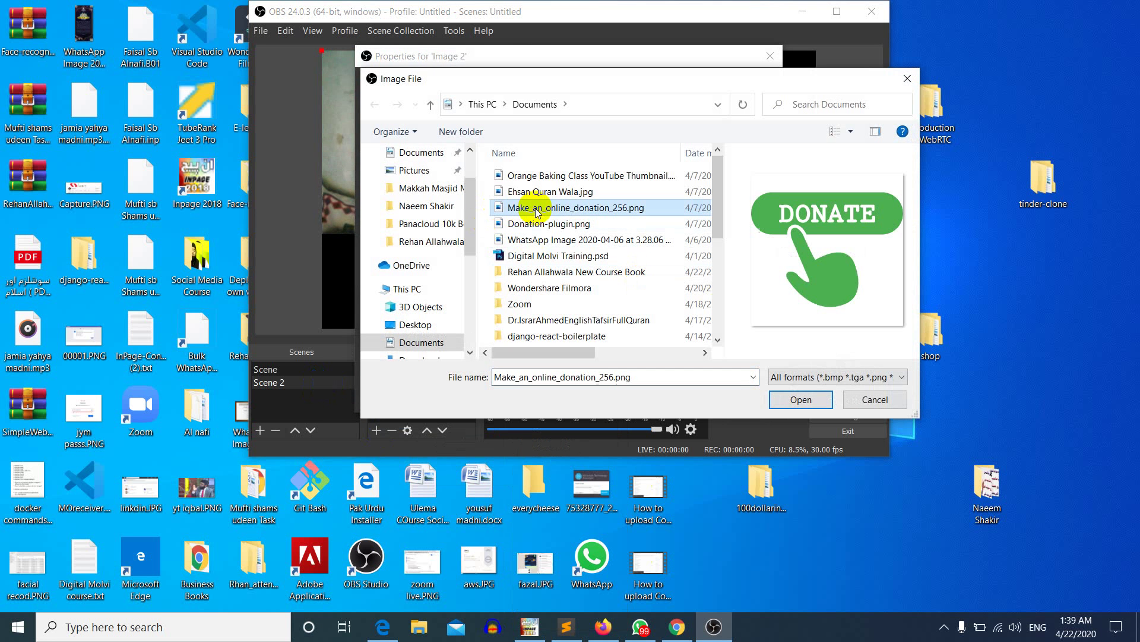
left_click(571, 190)
left_click(800, 400)
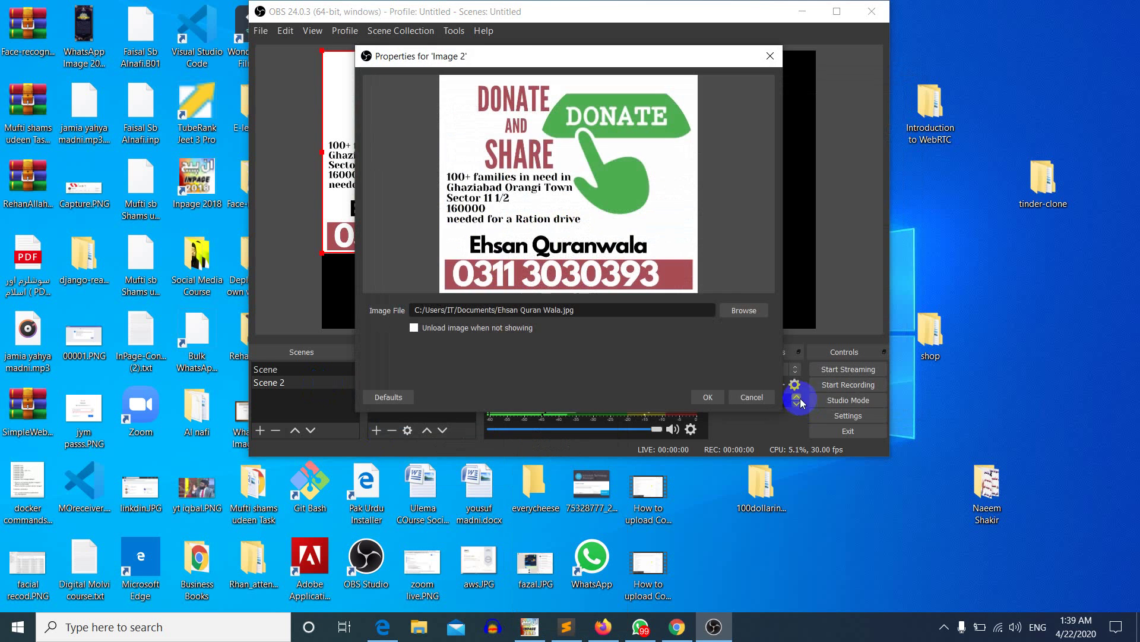
left_click(713, 396)
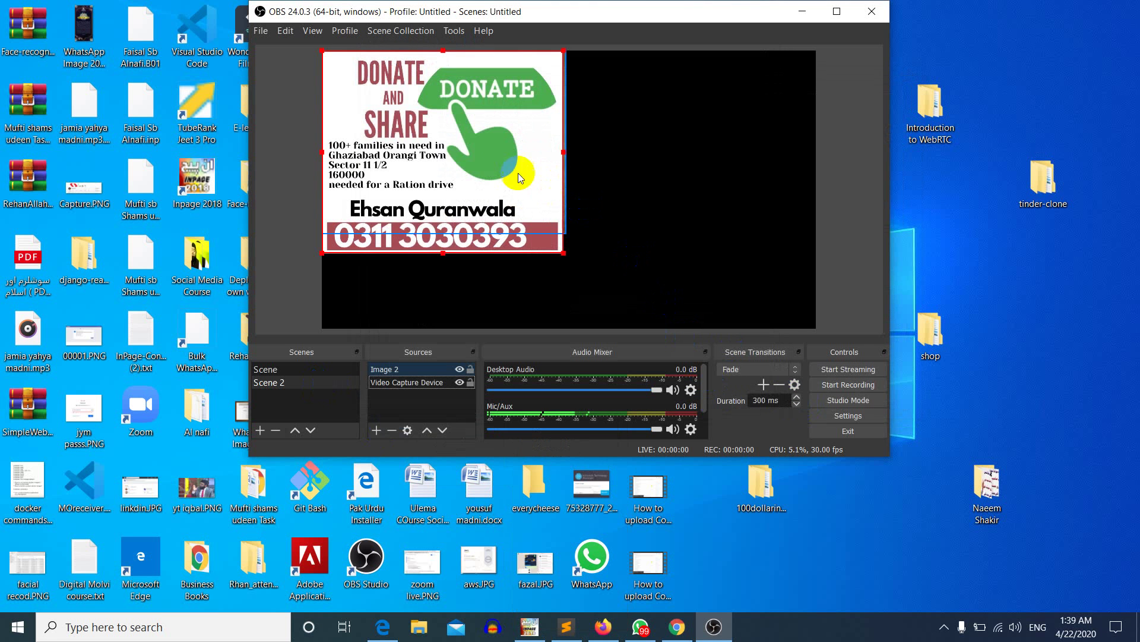
Place the poster directly beside the webcam picture in the canvas's right half and shift both slightly down from the canvas's upper edge
left_click_drag(519, 176, 741, 170)
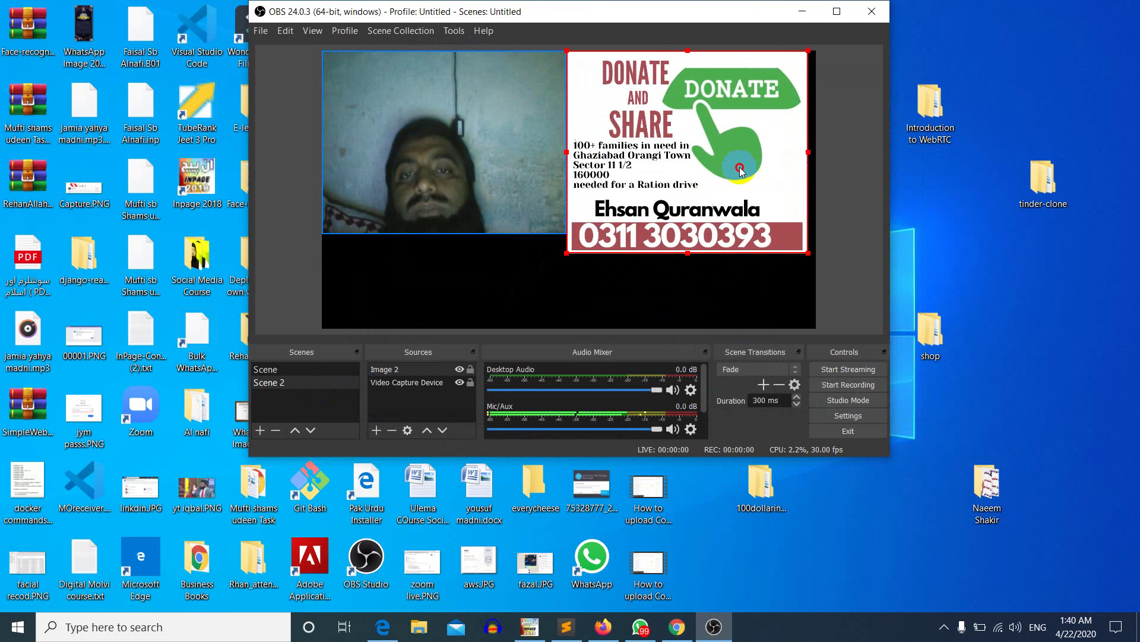
left_click_drag(441, 179, 440, 202)
mouse_move(673, 165)
left_mouse_down()
mouse_move(671, 188)
mouse_move(670, 177)
left_mouse_up()
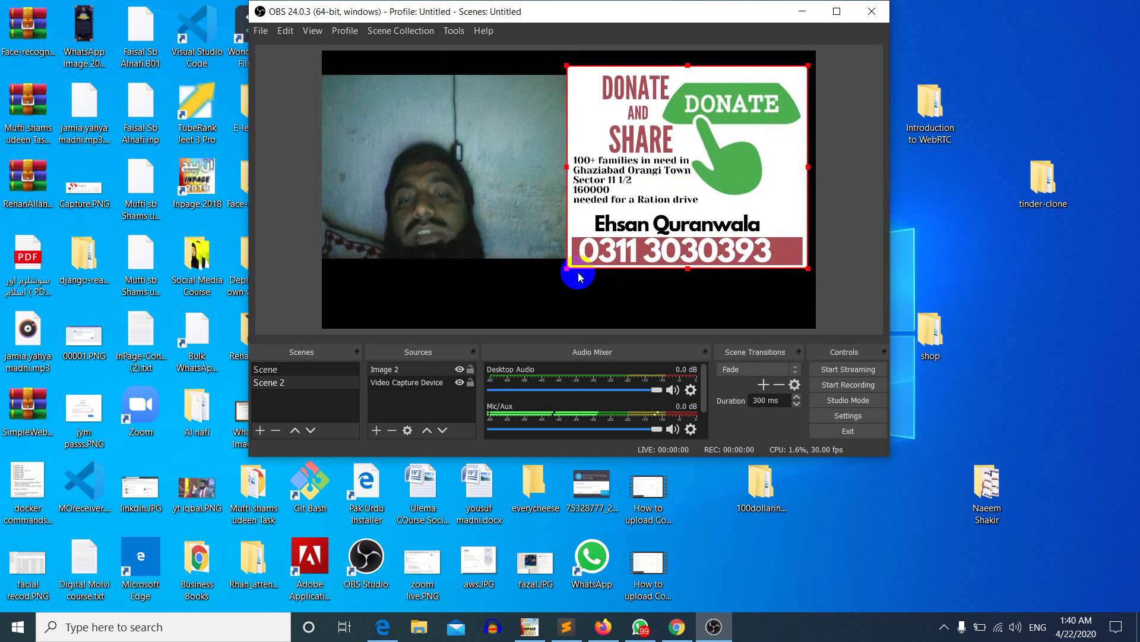
left_click(557, 297)
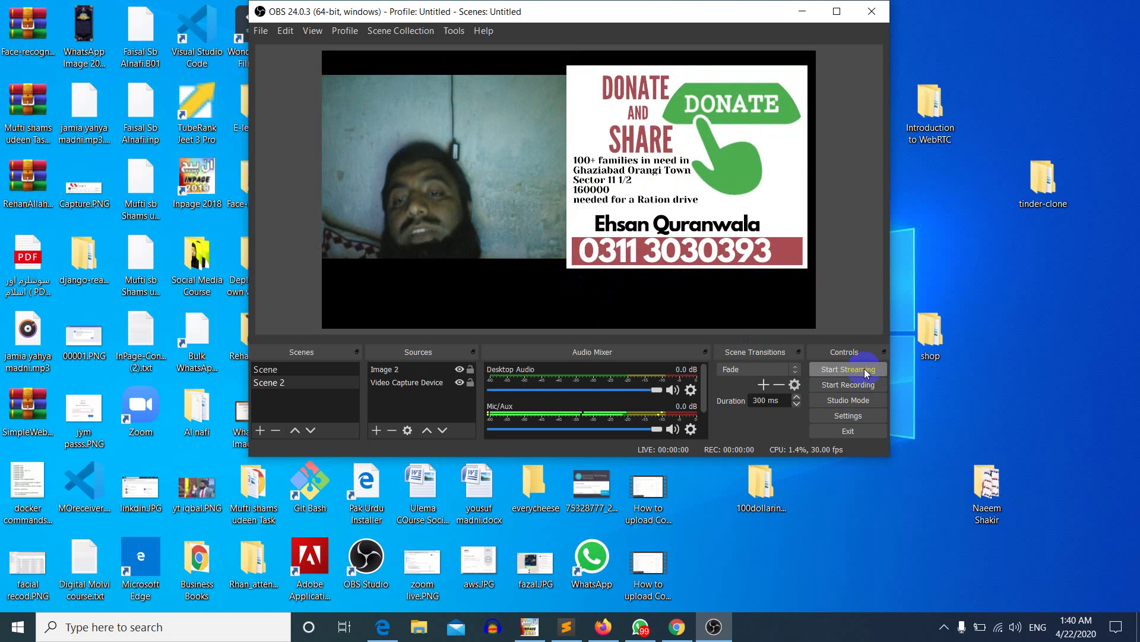
Browse the full list of streaming services in the stream settings and choose YouTube / YouTube Gaming
left_click(853, 414)
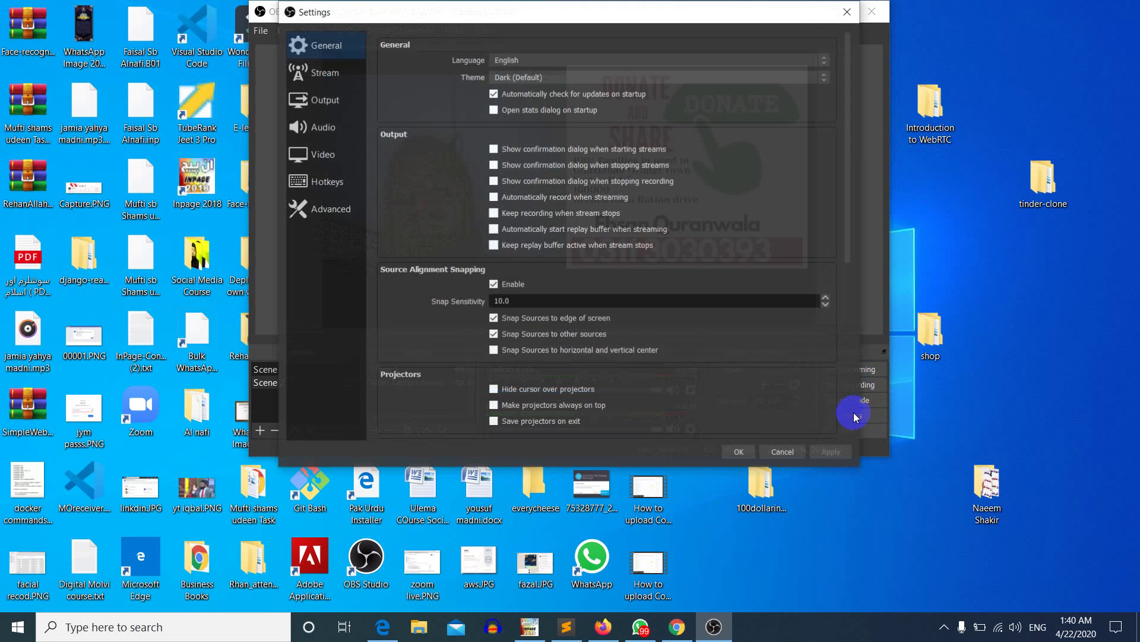
left_click(322, 73)
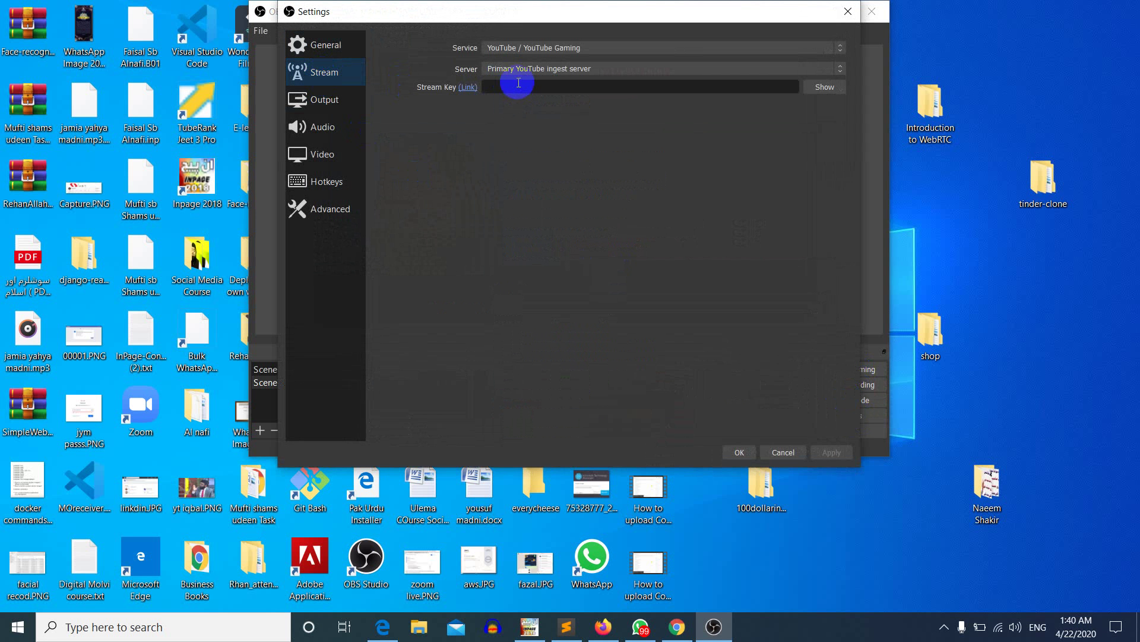
left_click(605, 48)
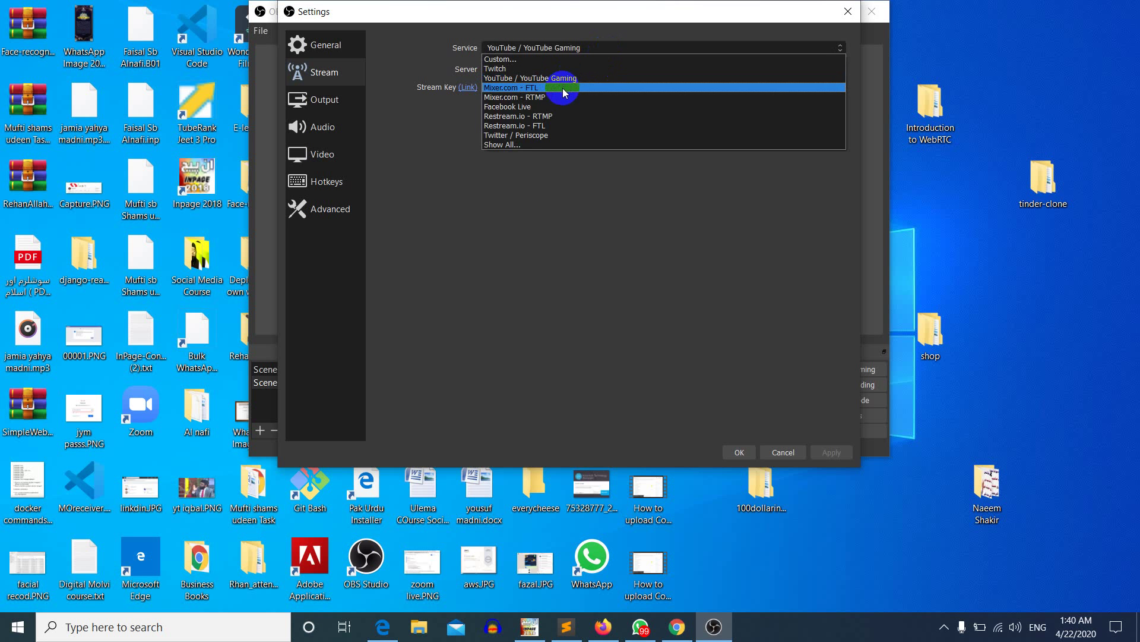
left_click(532, 144)
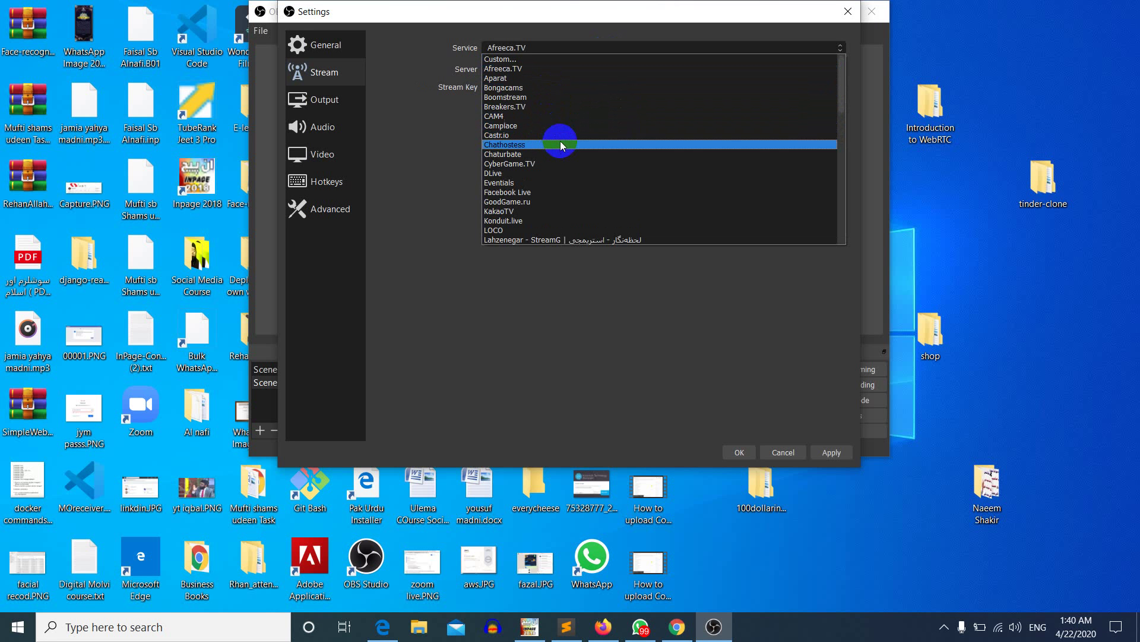
left_click(537, 283)
left_click(553, 50)
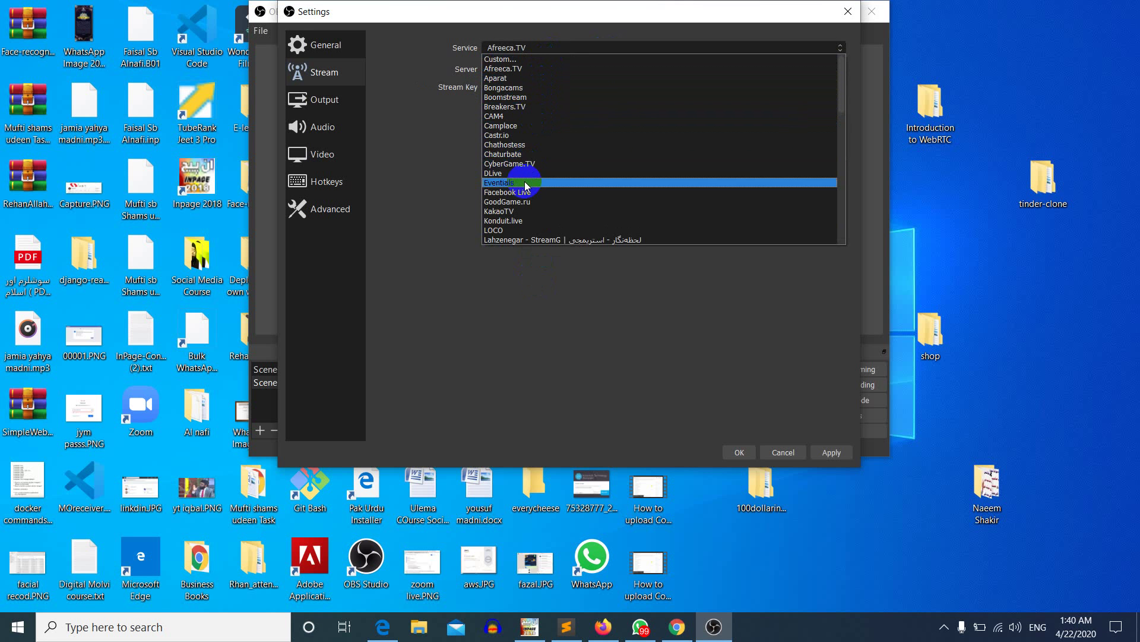
scroll(542, 156, "down", 3)
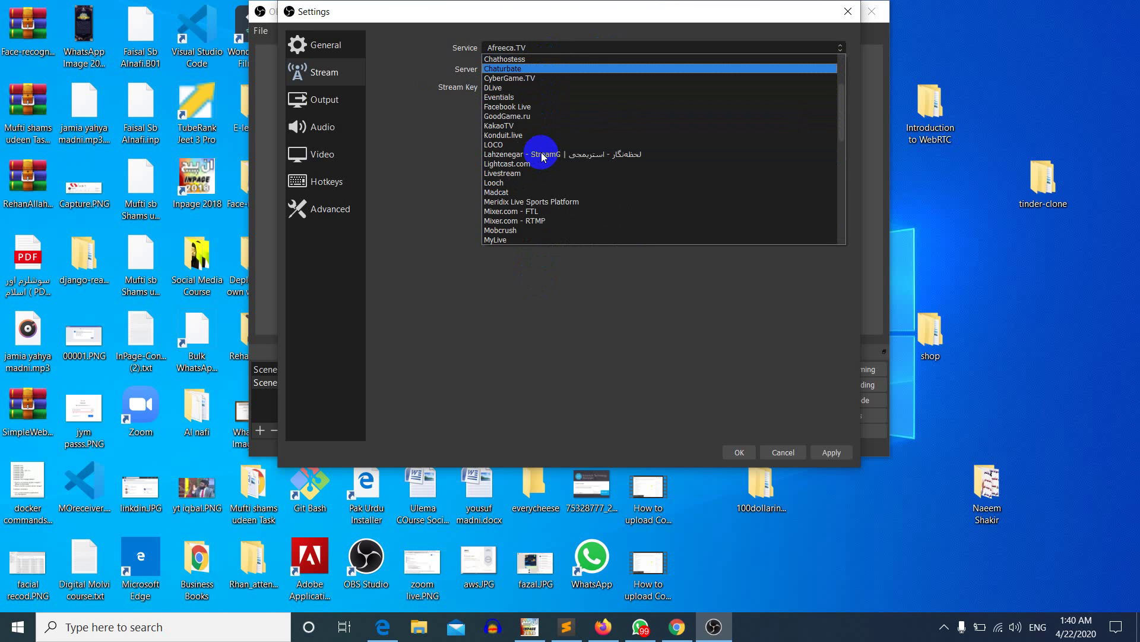
scroll(541, 157, "down", 8)
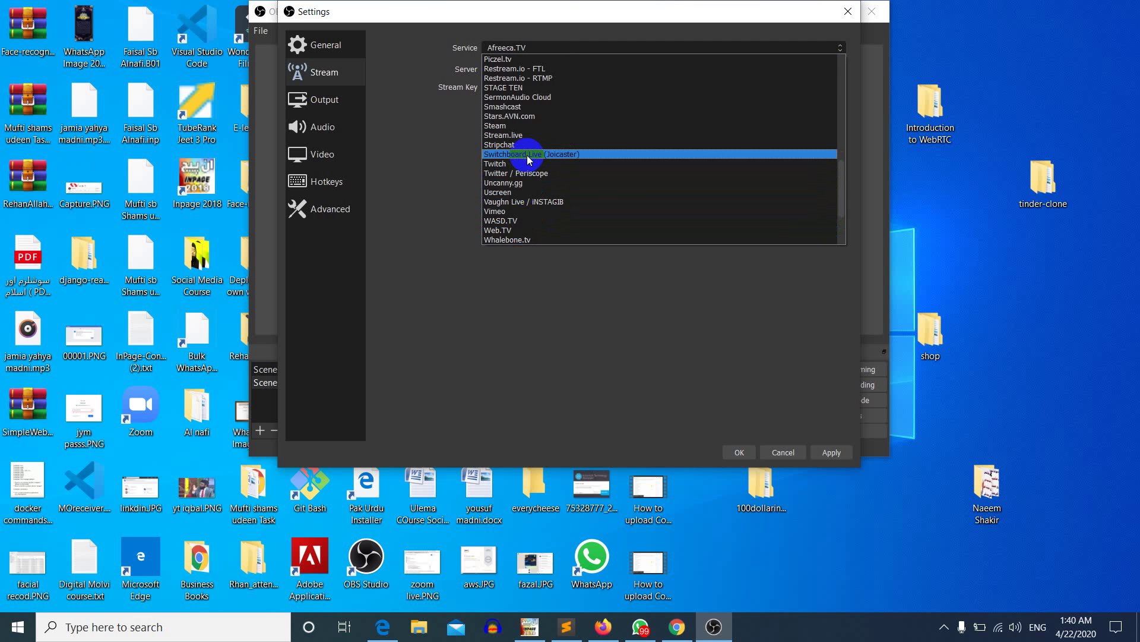
scroll(527, 145, "down", 3)
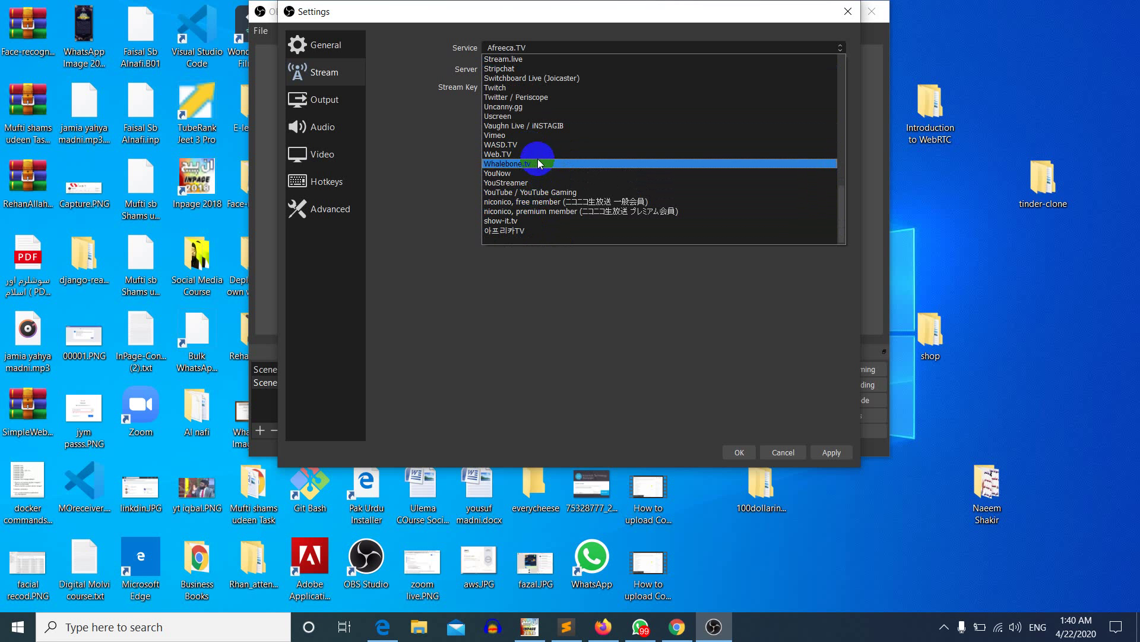
left_click(537, 193)
Examine the available YouTube ingest servers and the stream key field without changing the primary server
left_click(623, 72)
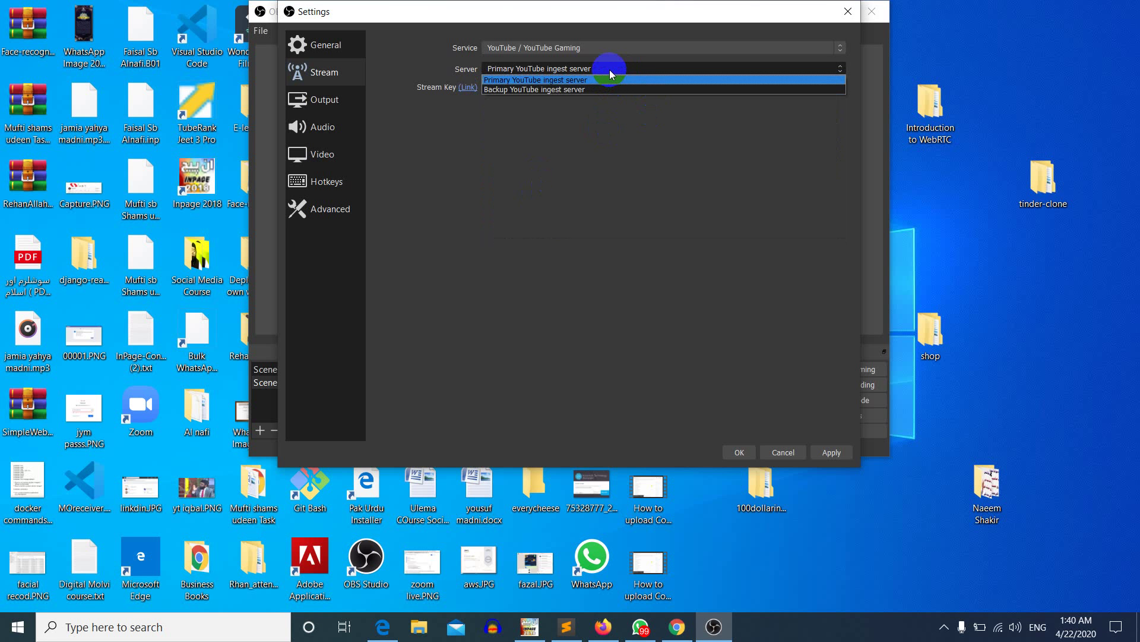
left_click(609, 69)
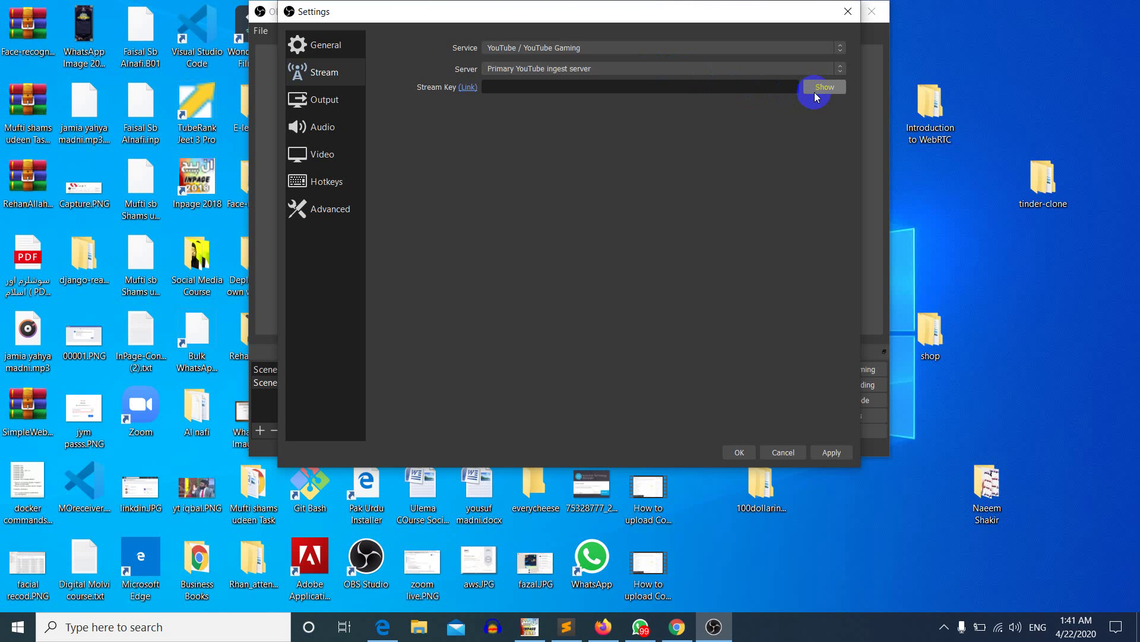
left_click(734, 84)
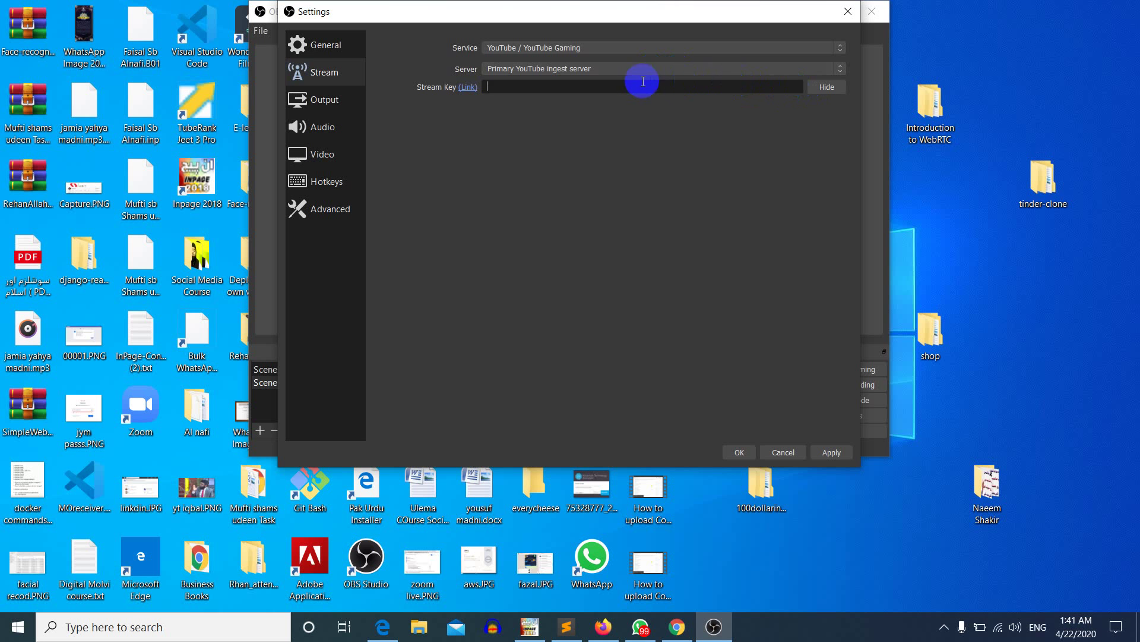
Preview the Advanced output mode's streaming options, and discard the settings changes
left_click(318, 99)
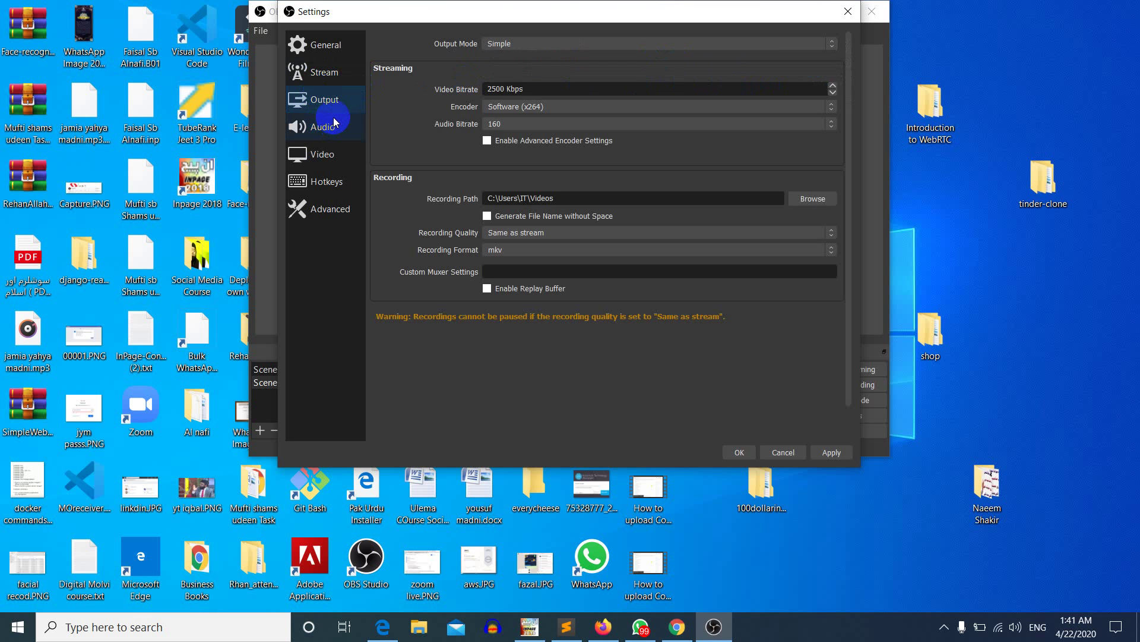
left_click(551, 42)
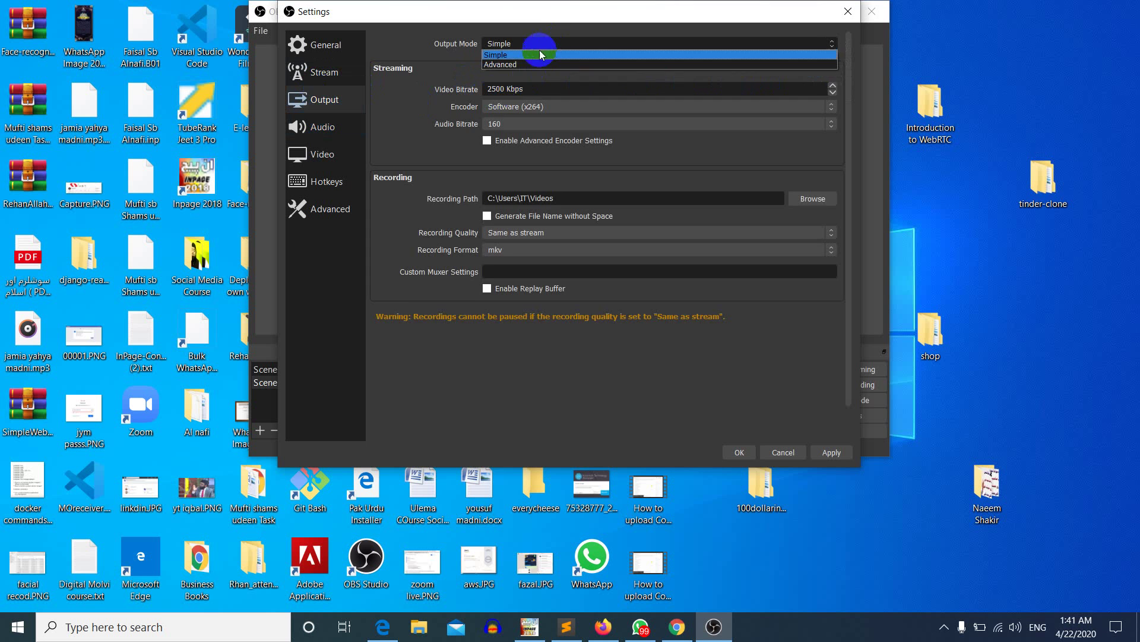
left_click(526, 63)
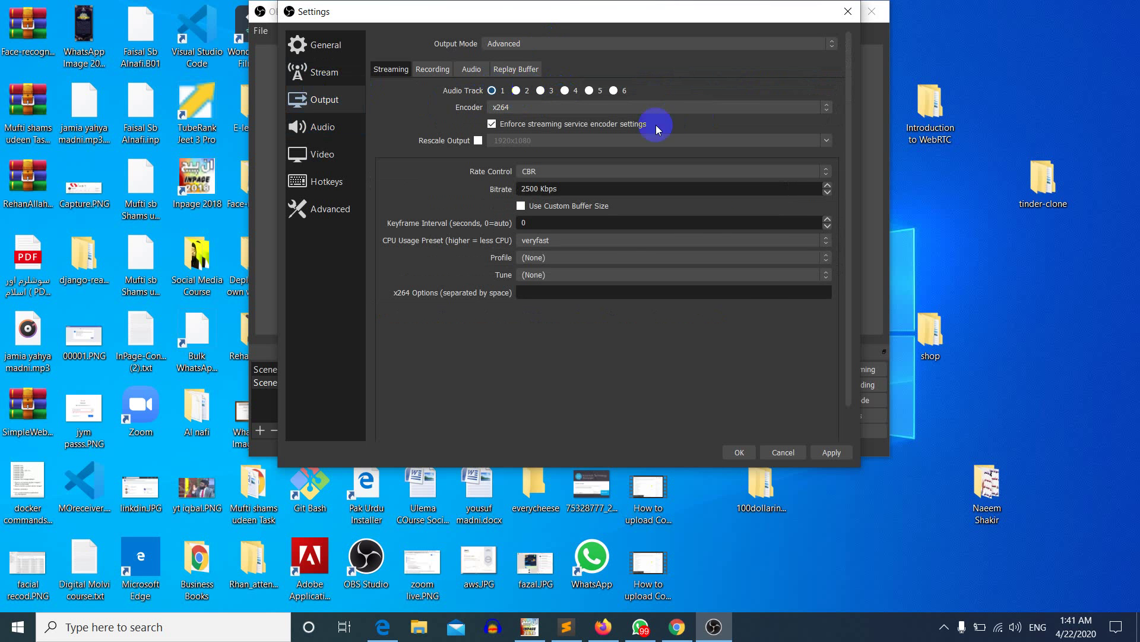
left_click(776, 449)
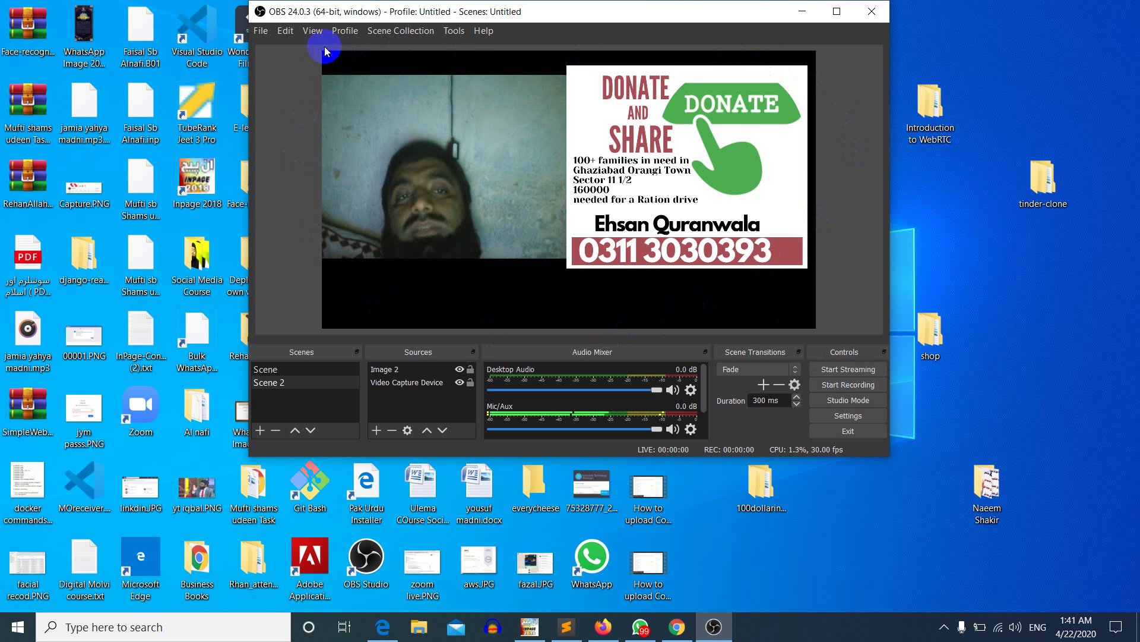
Reposition the webcam picture and poster side by side just below the canvas's upper edge, with the poster against the canvas's right edge
left_click_drag(725, 129, 729, 187)
left_click_drag(484, 136, 487, 185)
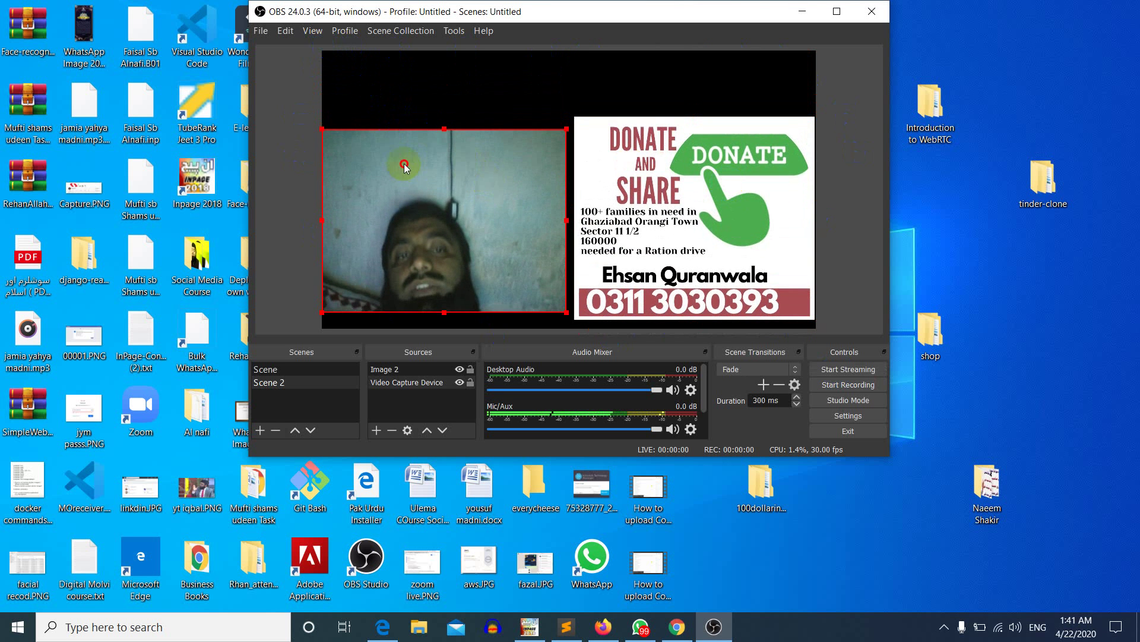
left_click_drag(400, 166, 400, 102)
left_click_drag(662, 202, 662, 147)
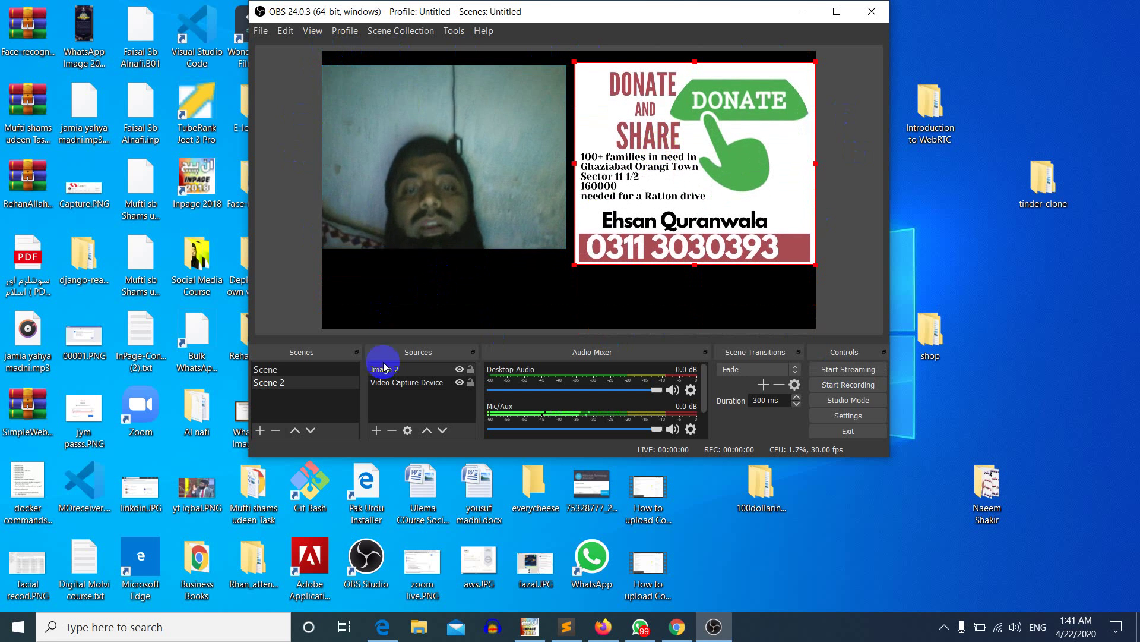
Add a new Text (GDI+) source with the default name to Scene 2
right_click(390, 402)
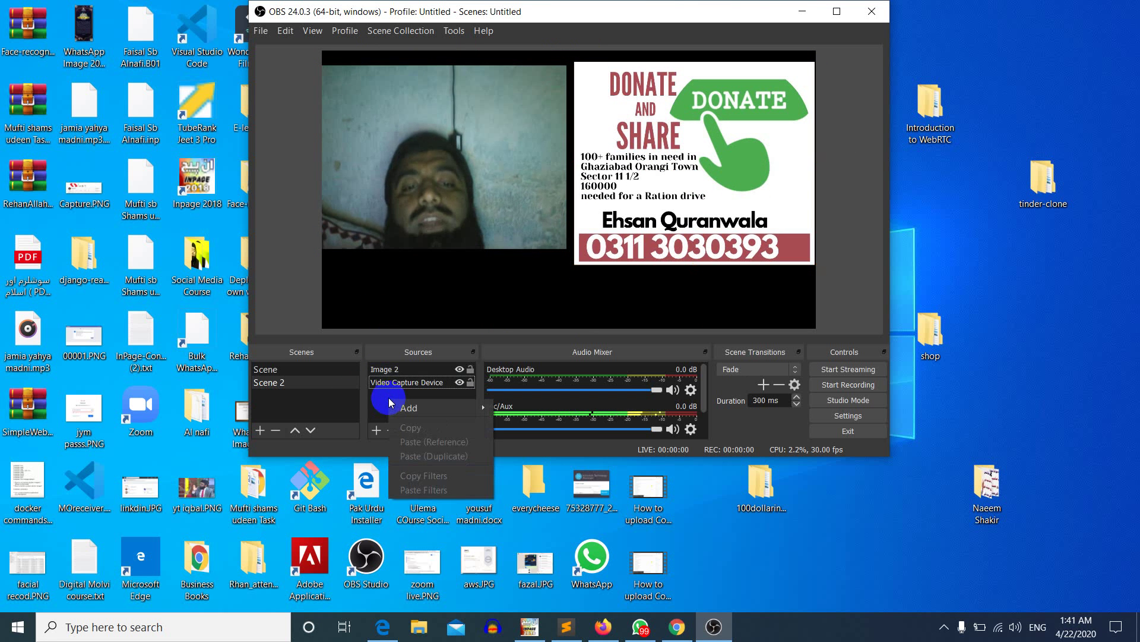
left_click(378, 431)
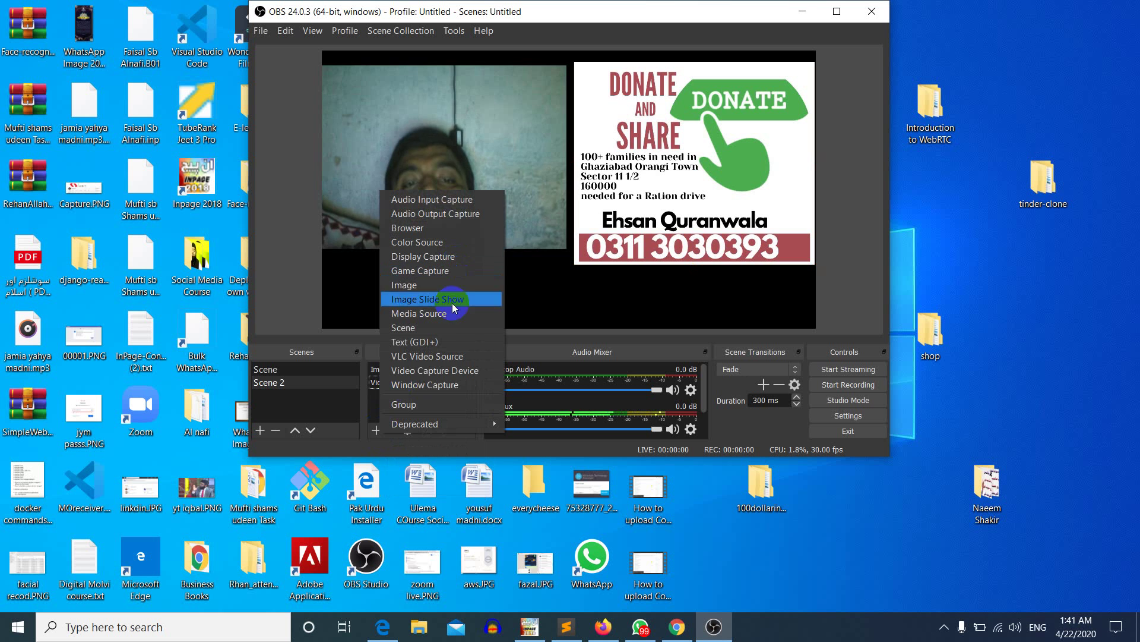
left_click(443, 340)
left_click(585, 324)
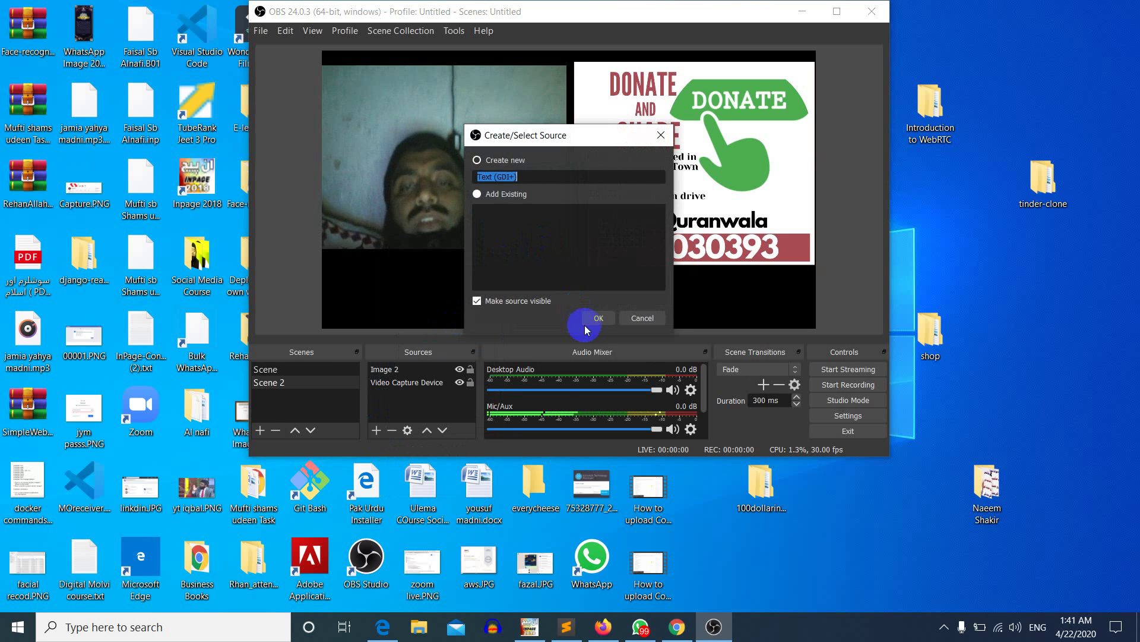
Enter "Mufti Sb" as the content of the text source
left_click(493, 331)
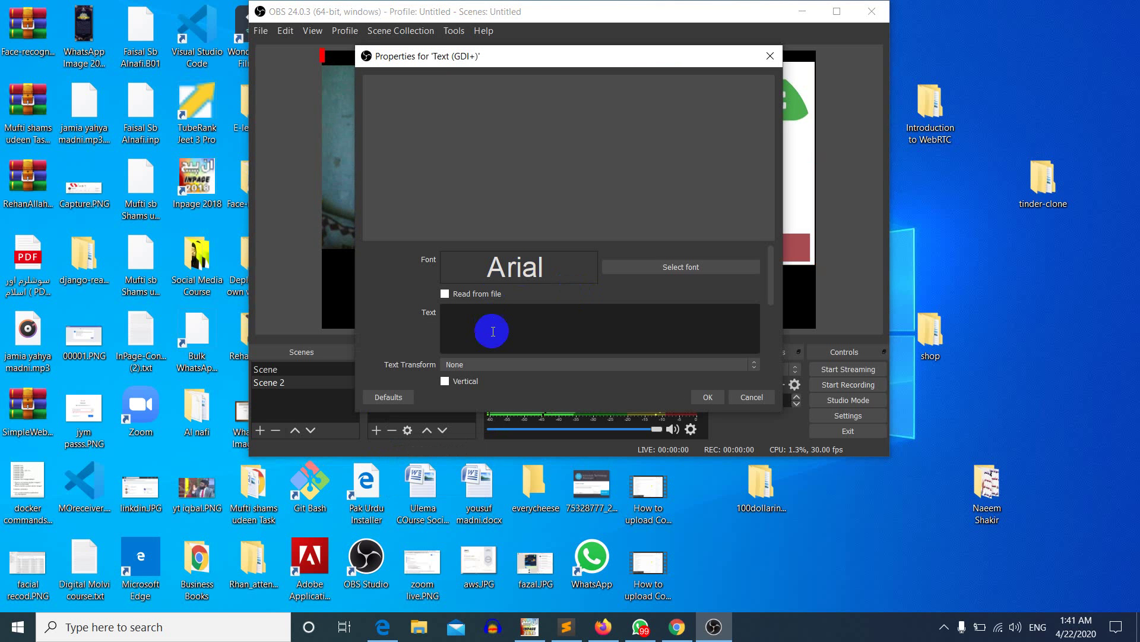
type("Mu")
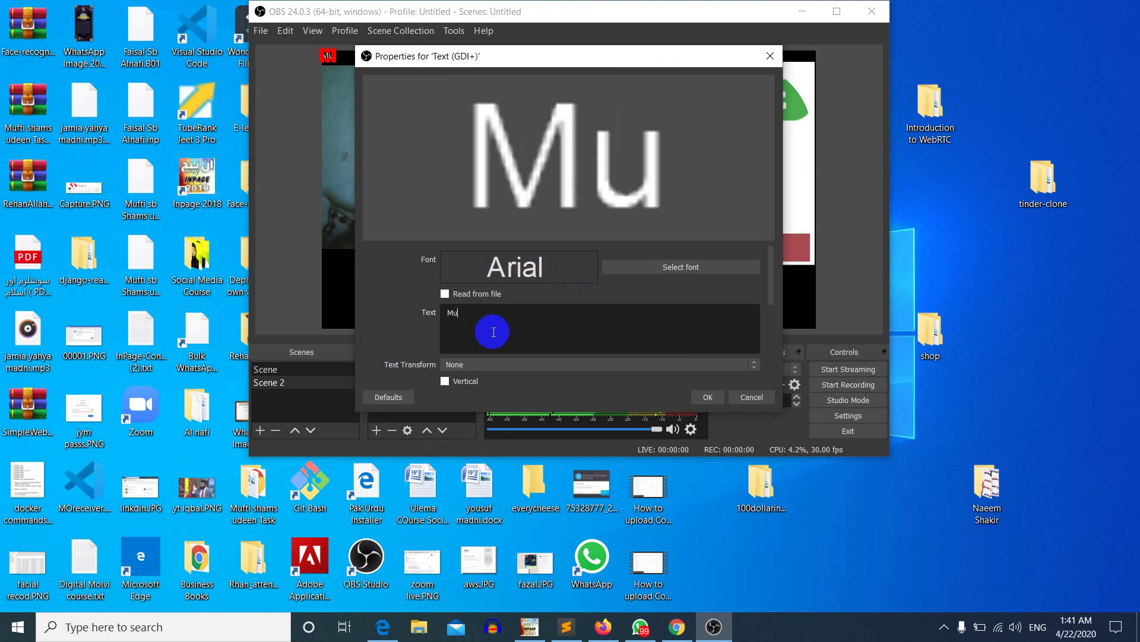
type("fti Sbn")
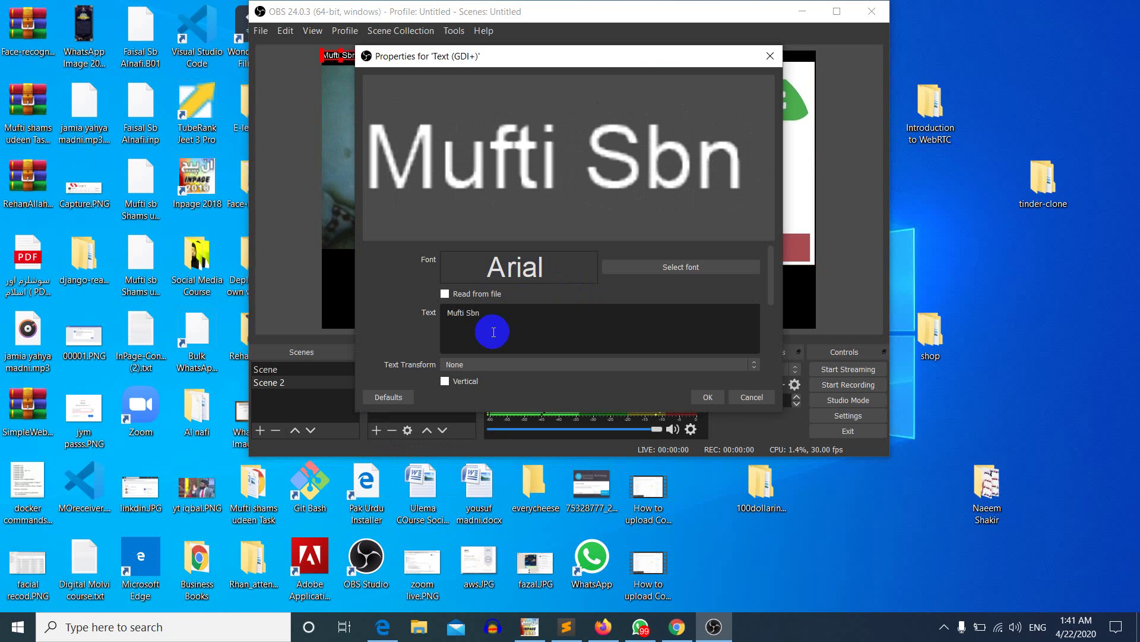
key("BackSpace")
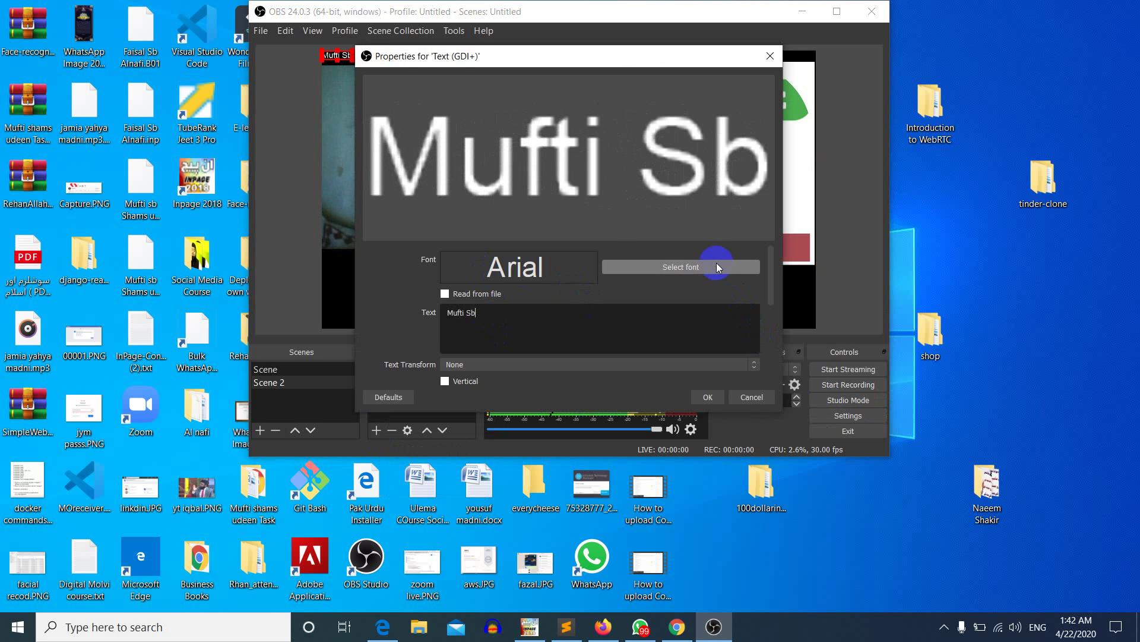
Set the text source's font to Urdu Najd v3, Regular style, size 36, after trying Aswad and Aswad Old
left_click(681, 267)
left_click(590, 196)
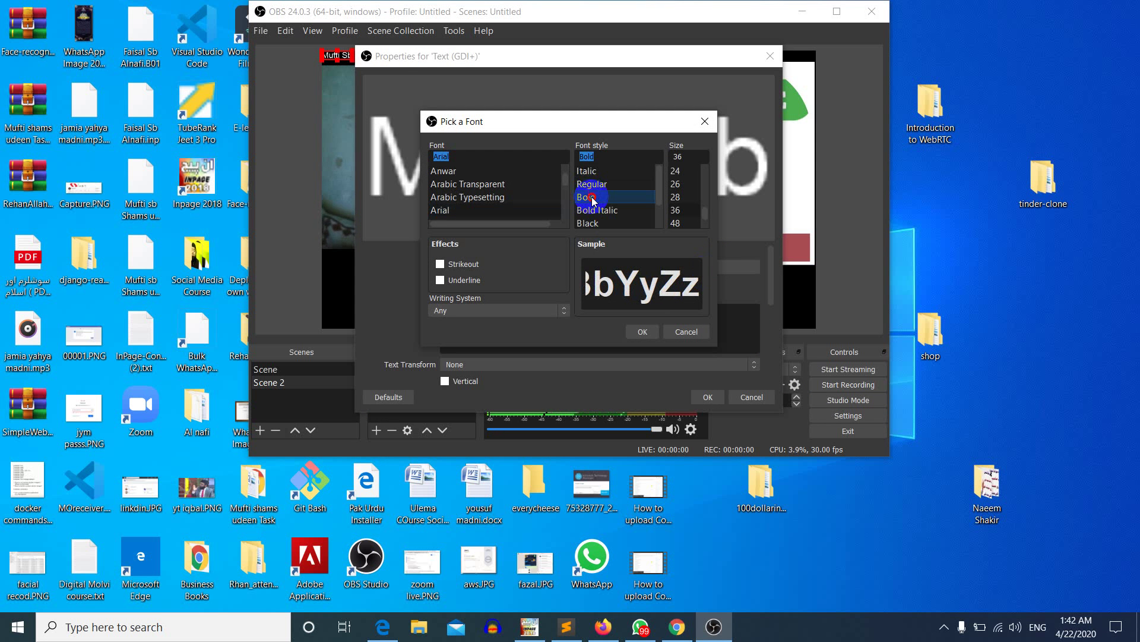
scroll(480, 196, "down", 2)
left_click(480, 196)
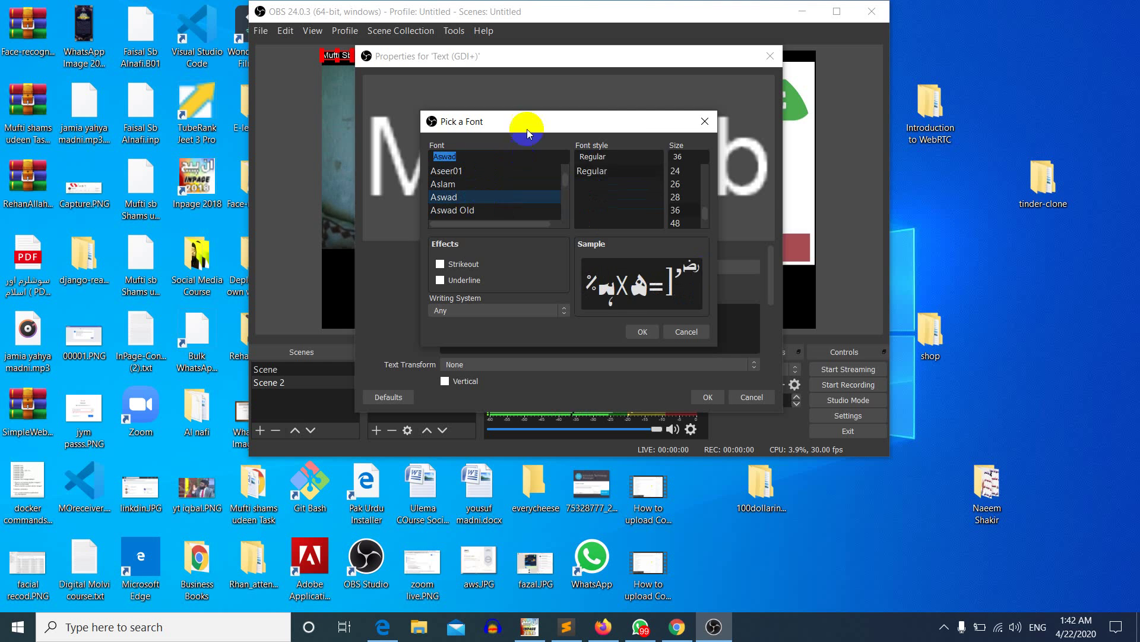
left_click_drag(528, 126, 813, 203)
left_click(760, 288)
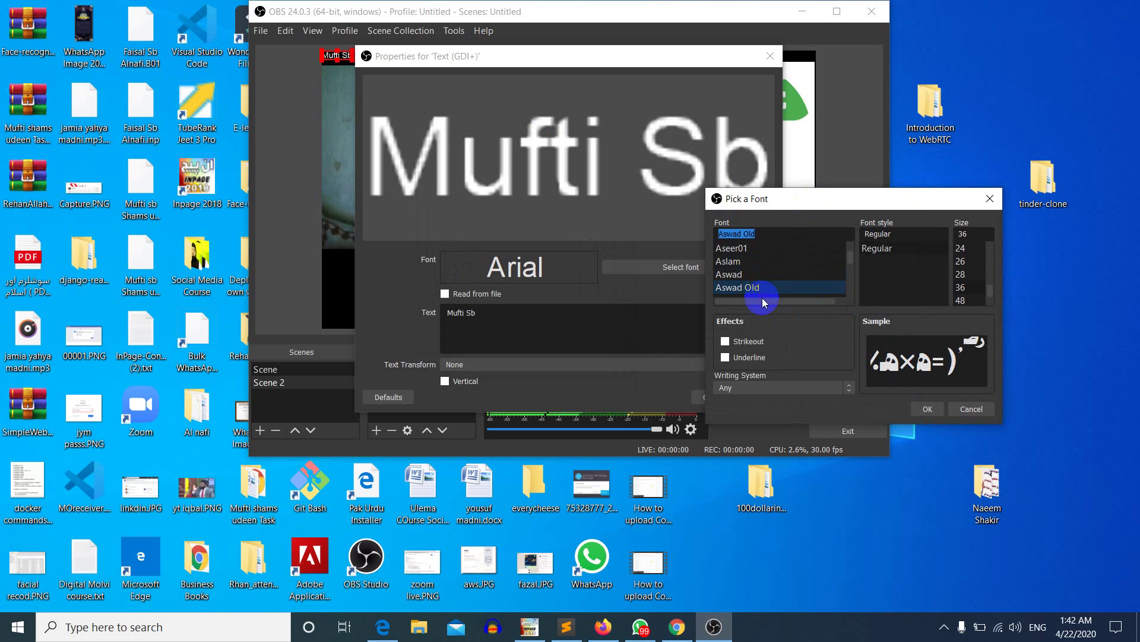
left_click(772, 277)
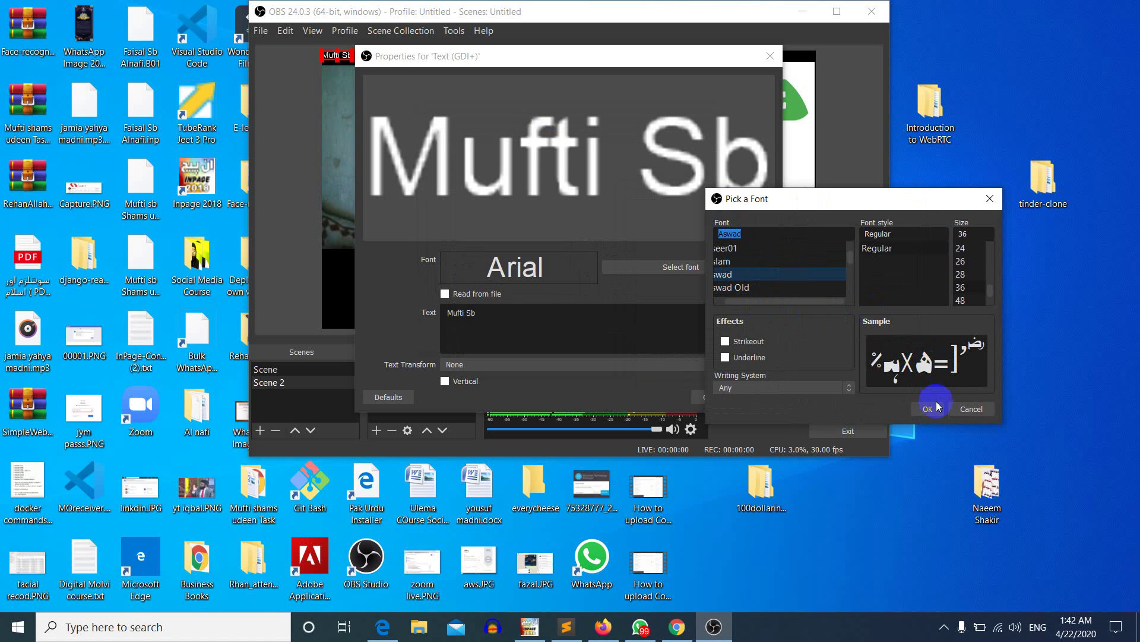
left_click_drag(849, 263, 851, 284)
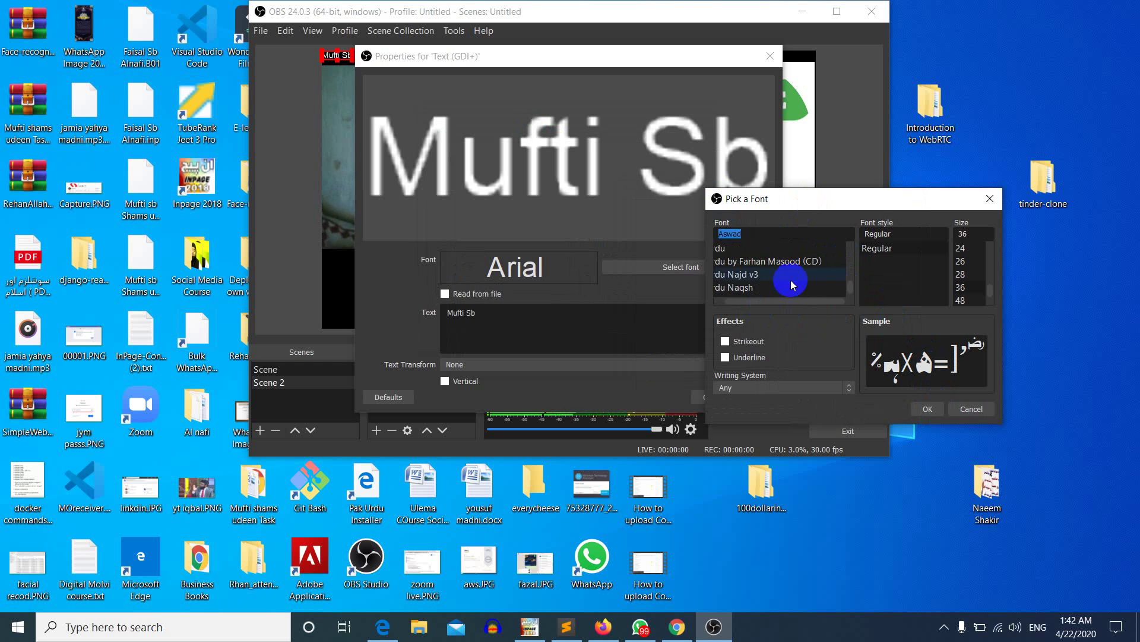
left_click(785, 277)
left_click(928, 408)
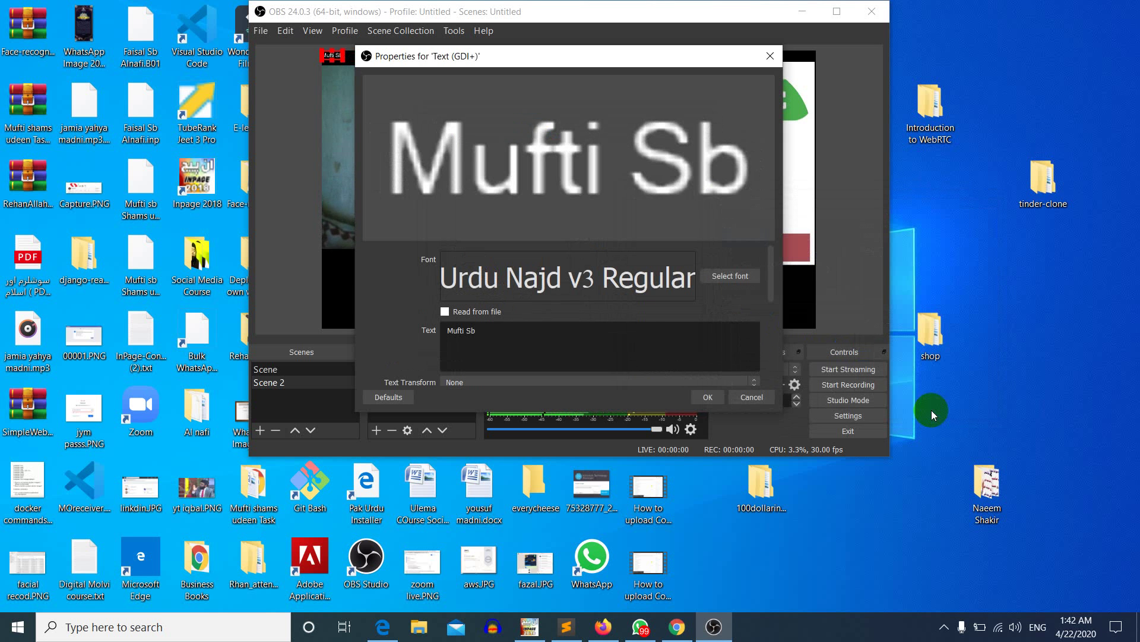
Try the Urdu font for the caption, return to Urdu Najd v3 Regular, and apply the text source's properties
left_click_drag(626, 338, 410, 332)
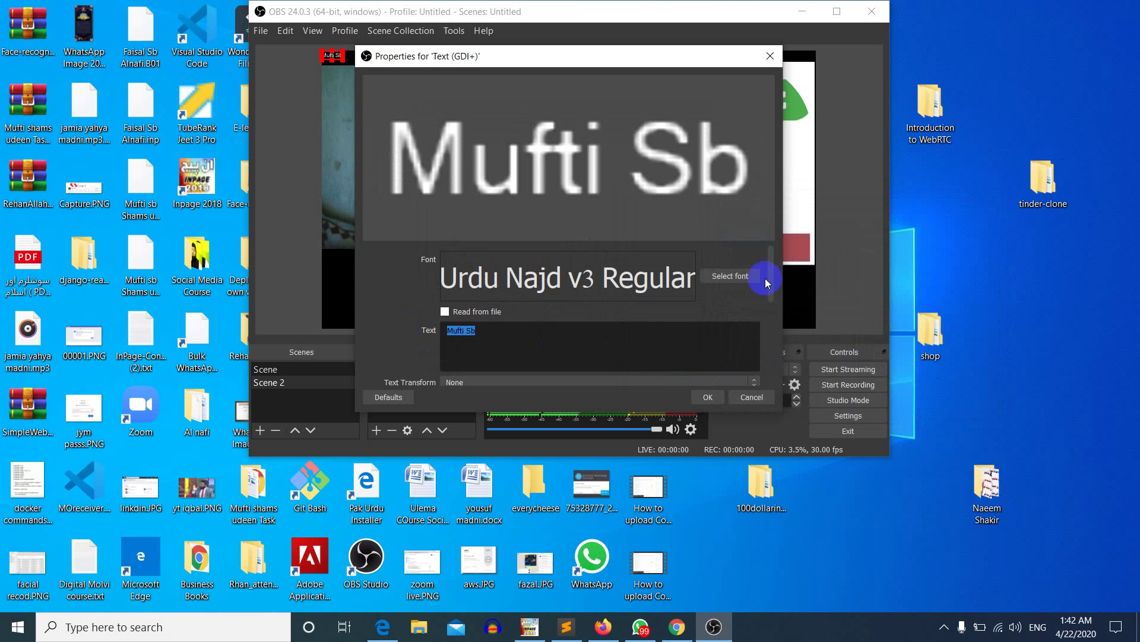
left_click(716, 278)
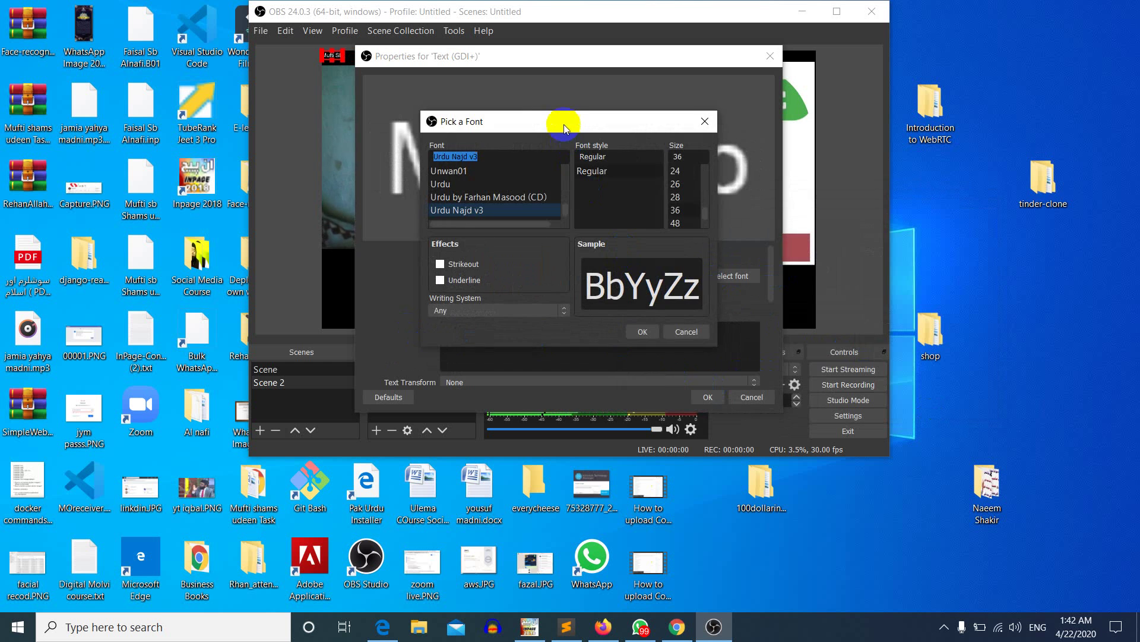
left_click_drag(562, 122, 867, 164)
left_click(803, 217)
left_click(785, 228)
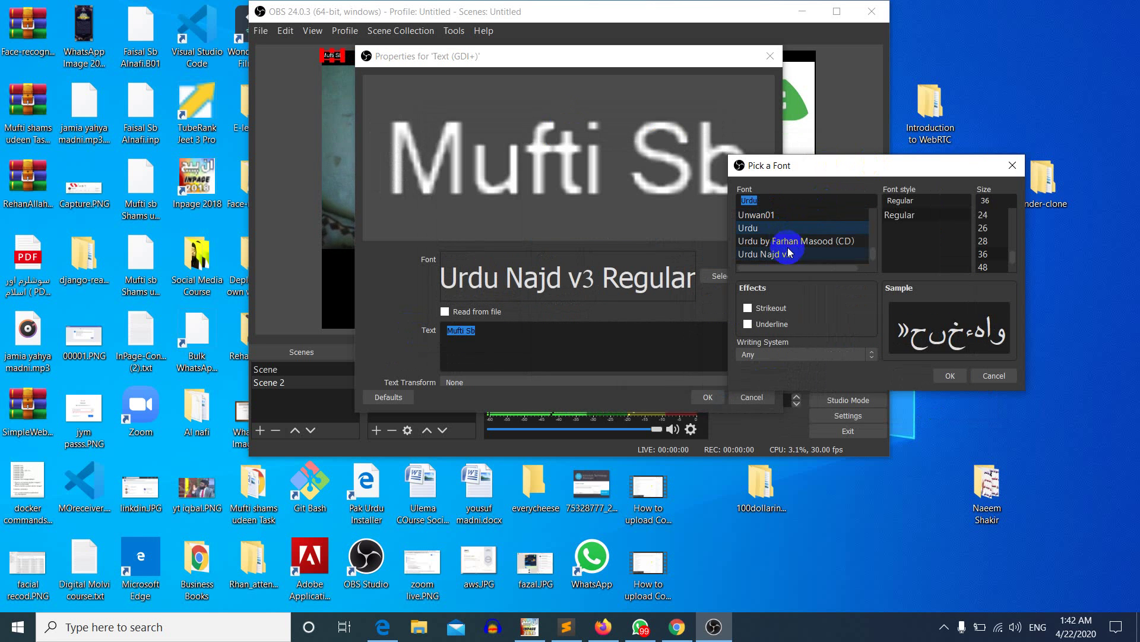
left_click(787, 254)
left_click(906, 211)
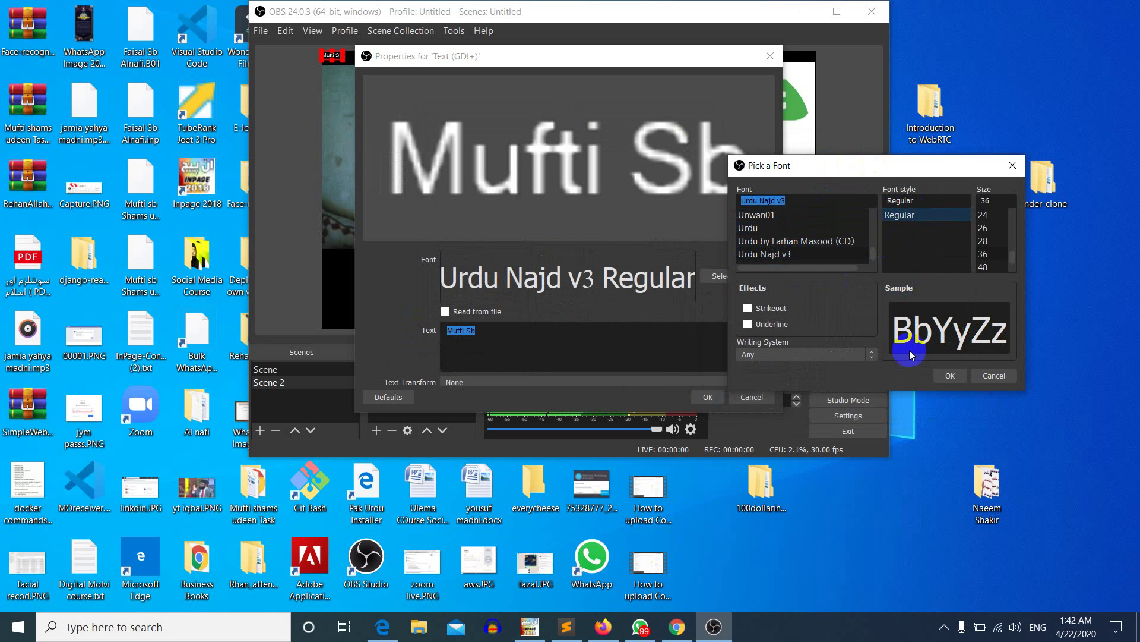
left_click(949, 375)
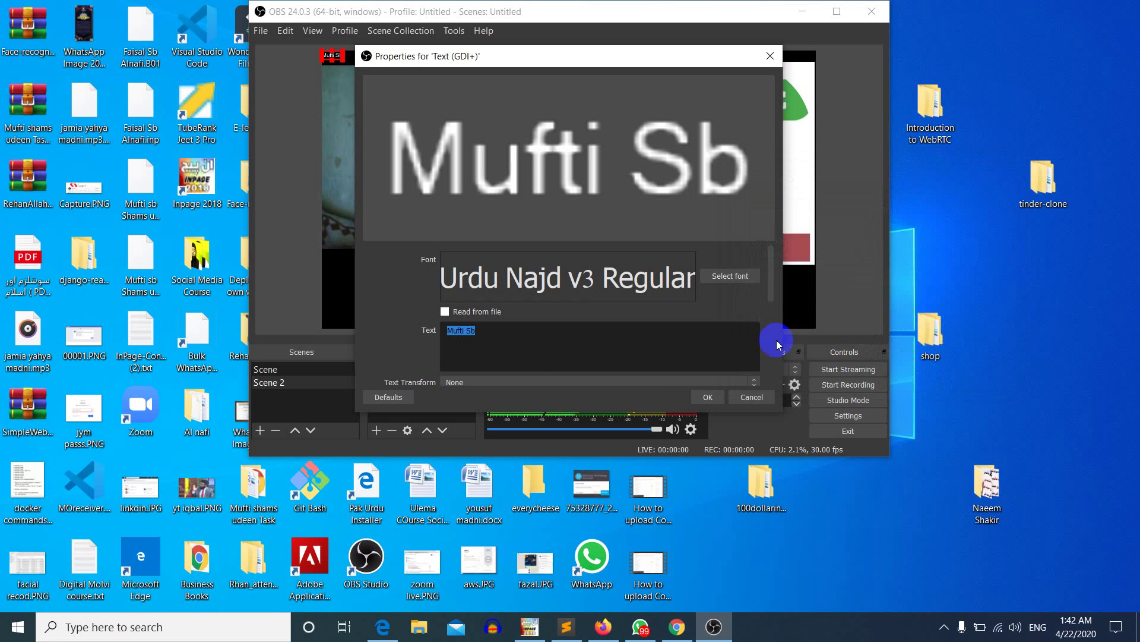
left_click(710, 397)
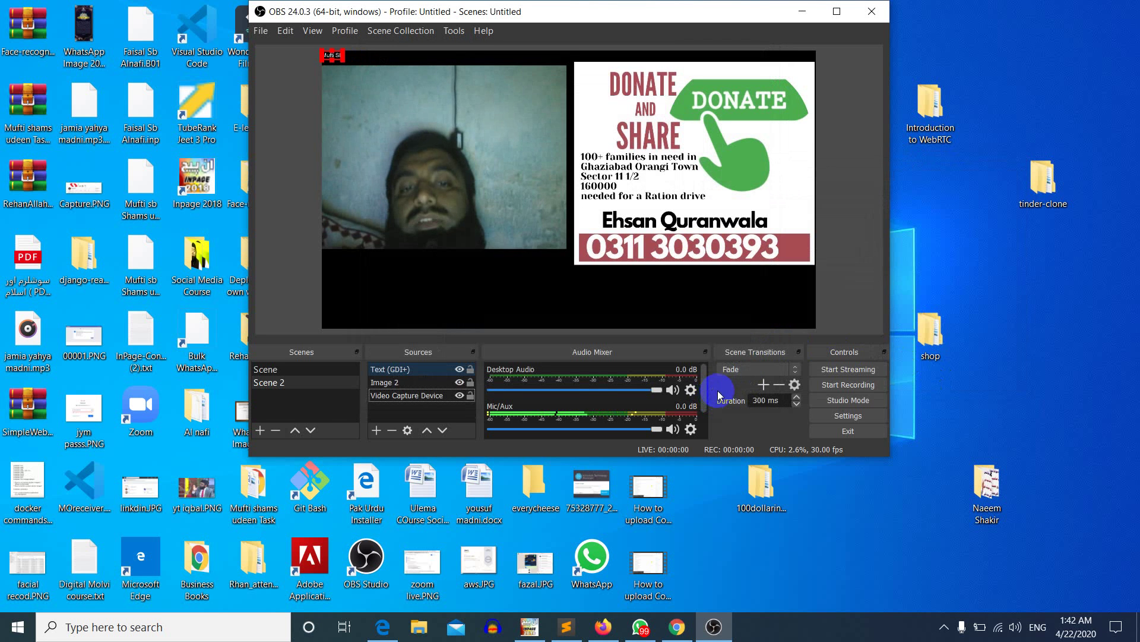
Enlarge the text caption on the canvas and move it beneath the donation poster, overlapping the poster's lower edge
left_click(411, 398)
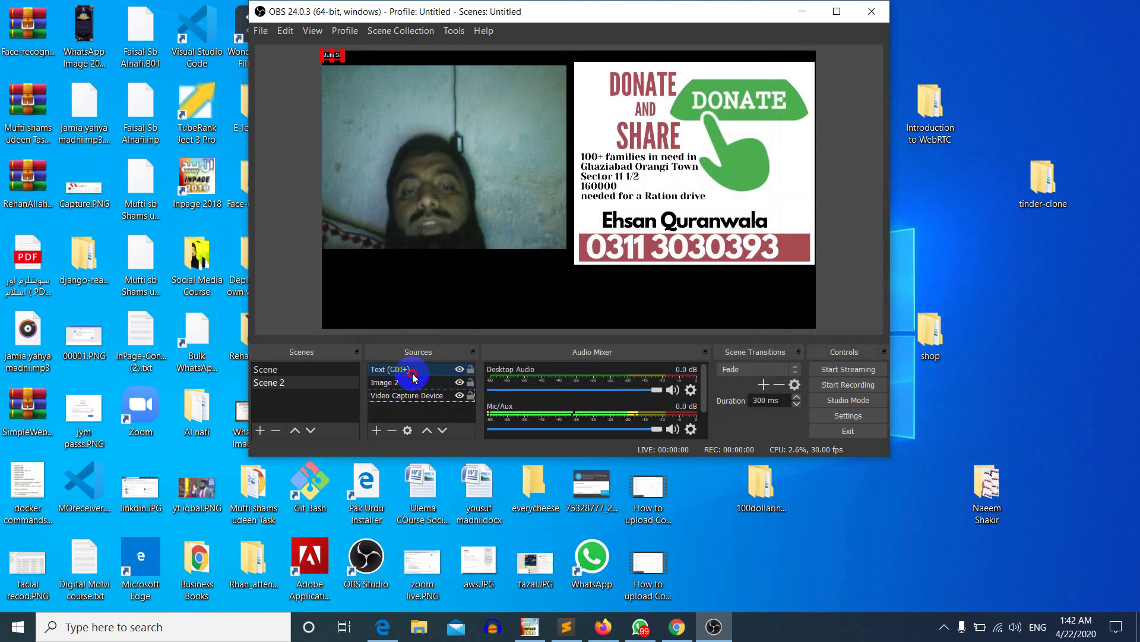
left_click(442, 370)
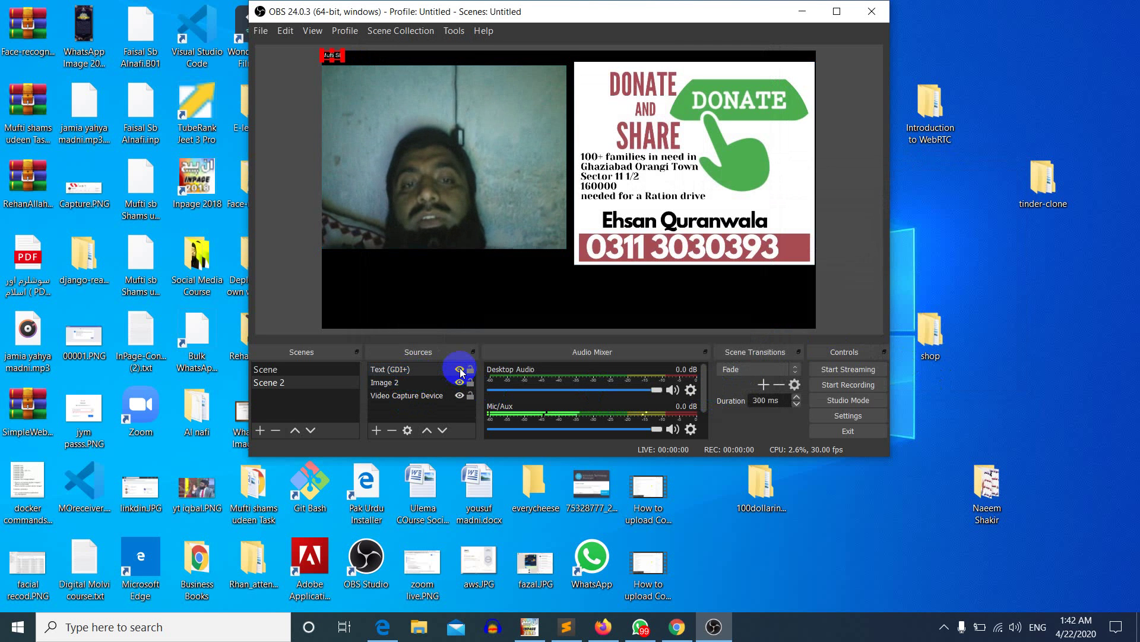
left_click(341, 60)
left_click_drag(344, 59, 526, 267)
left_click_drag(425, 305, 700, 297)
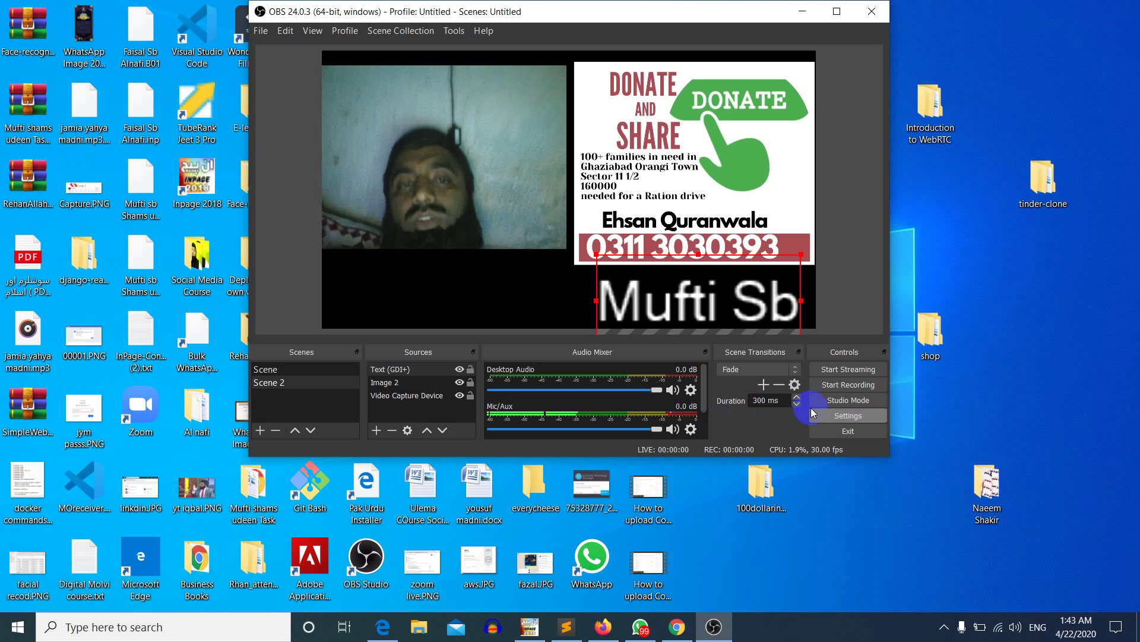
Show the hidden notification icons of the Windows taskbar
left_click(944, 627)
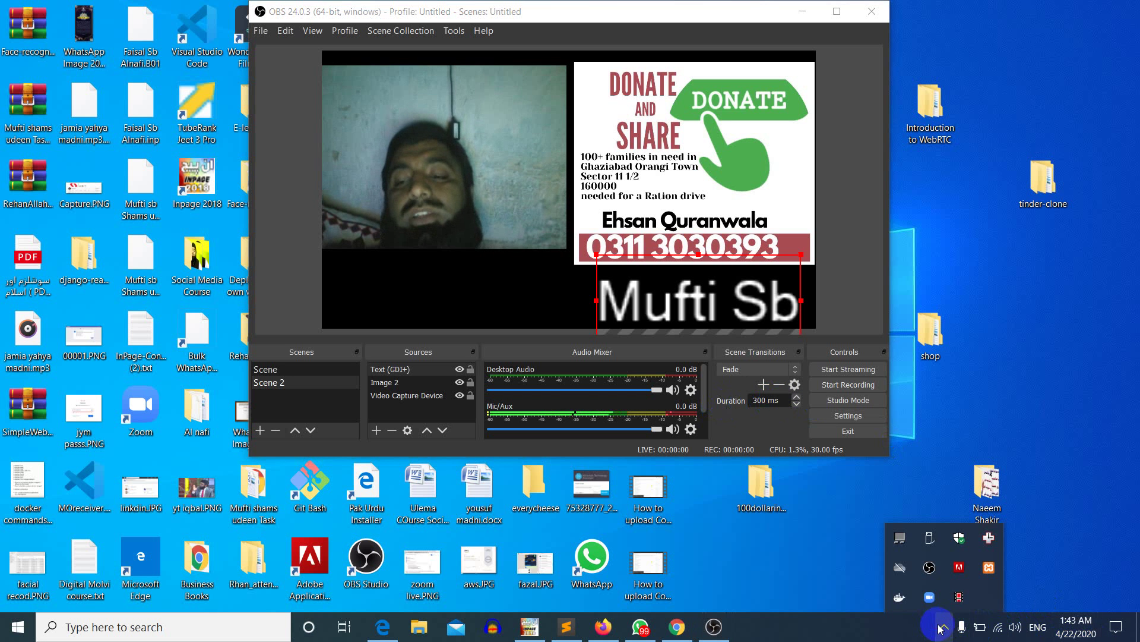